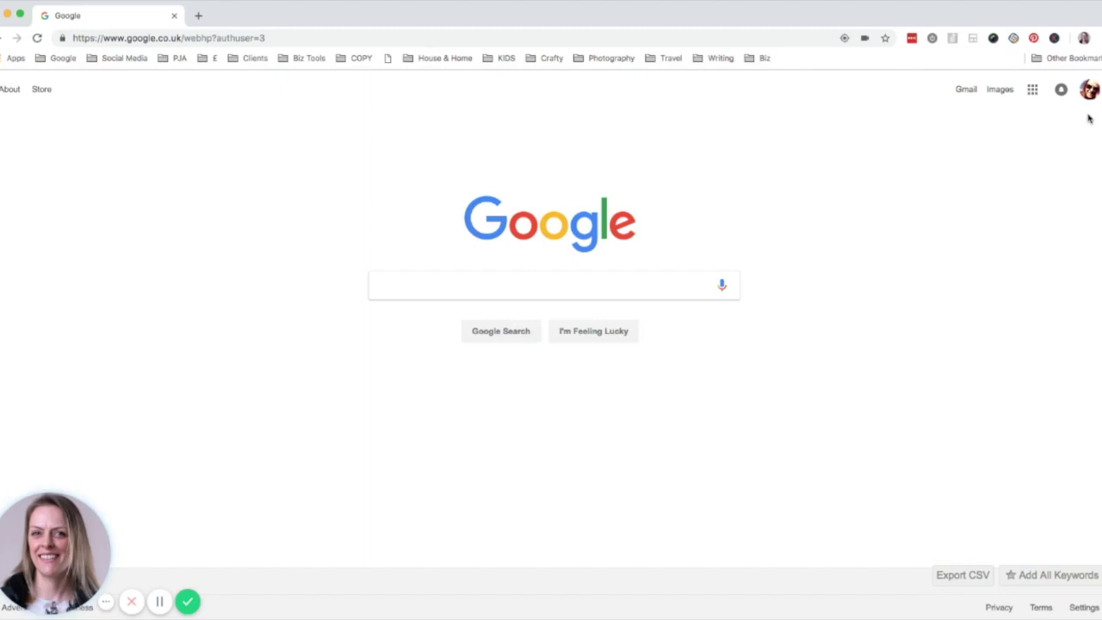
# Check the signed-in Google account, then go to Google Drive from the Google apps grid
pyautogui.click(1091, 91)
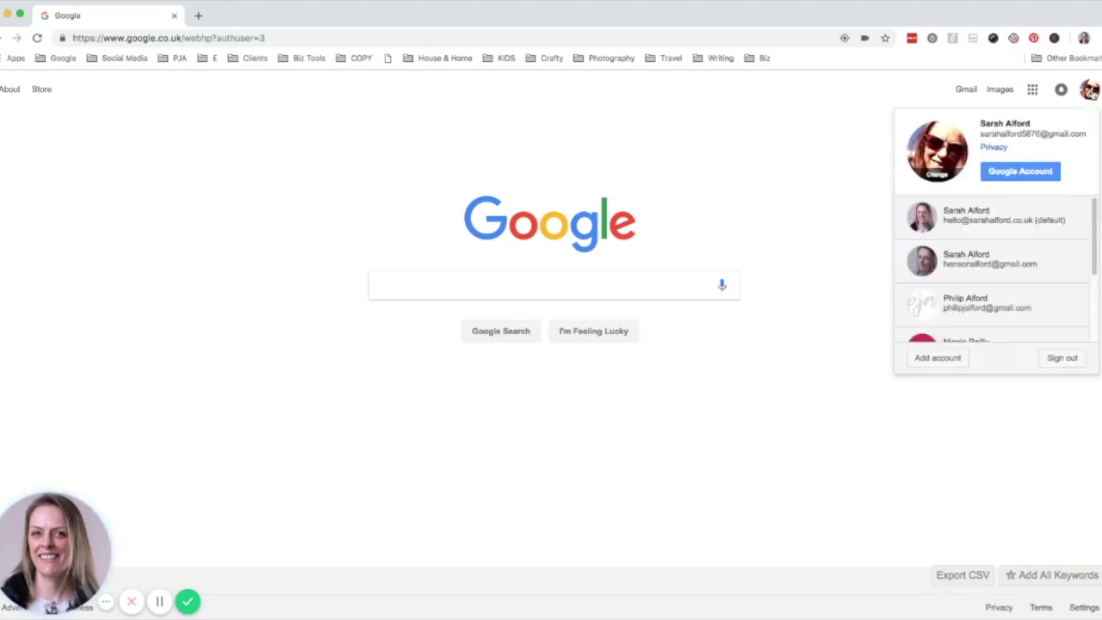
pyautogui.click(1091, 91)
pyautogui.click(1032, 90)
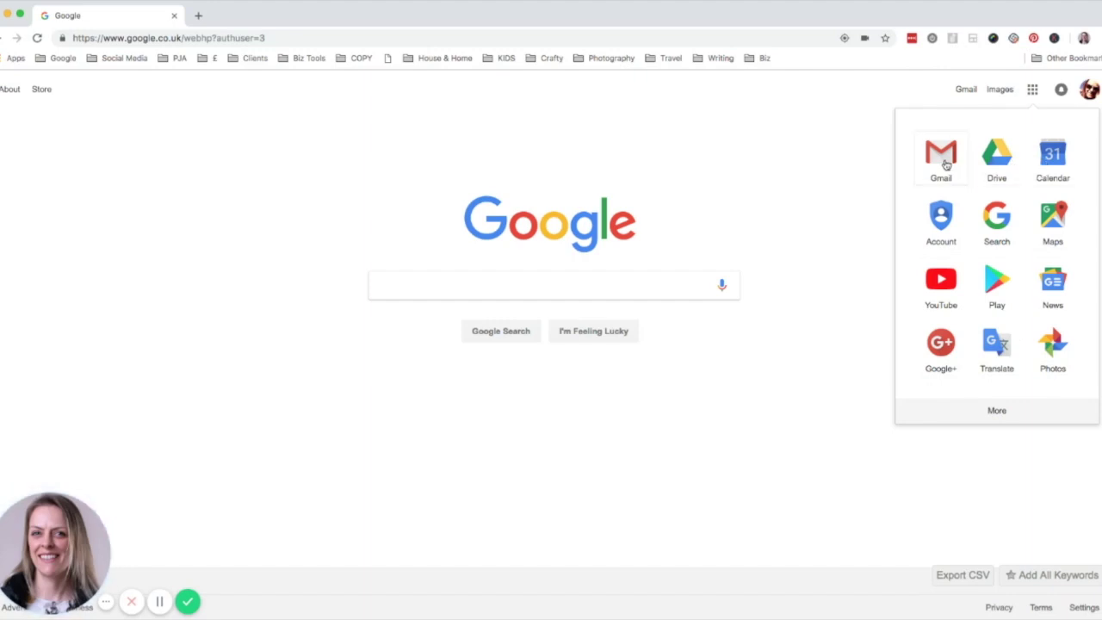
pyautogui.click(996, 154)
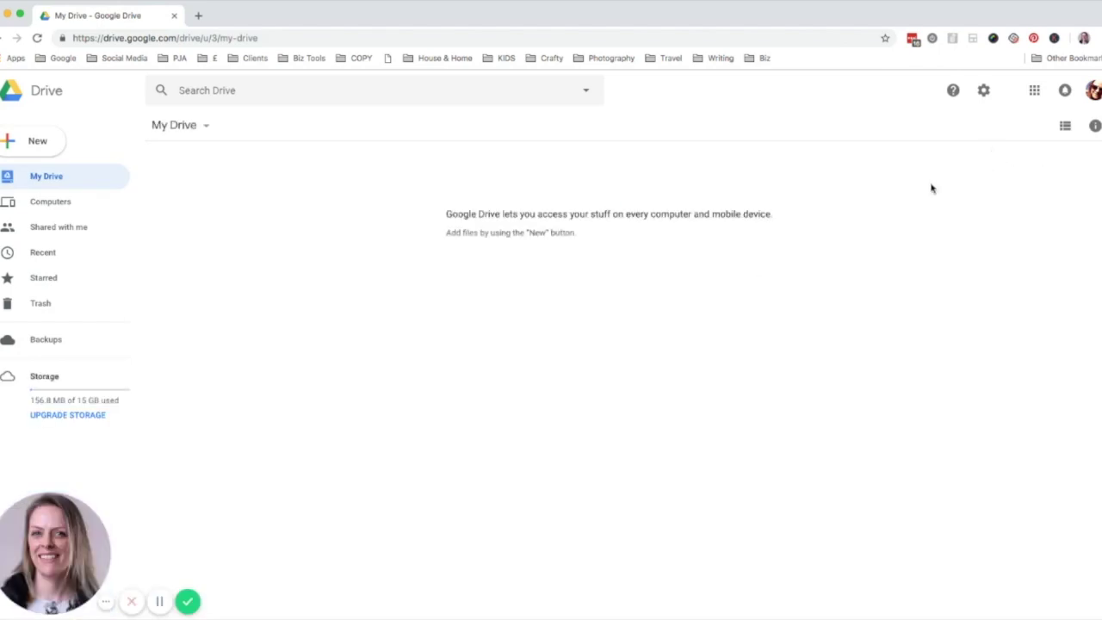
# Create a blank Google Docs document from Drive's New menu and paste the Lorem ipsum text
pyautogui.click(34, 152)
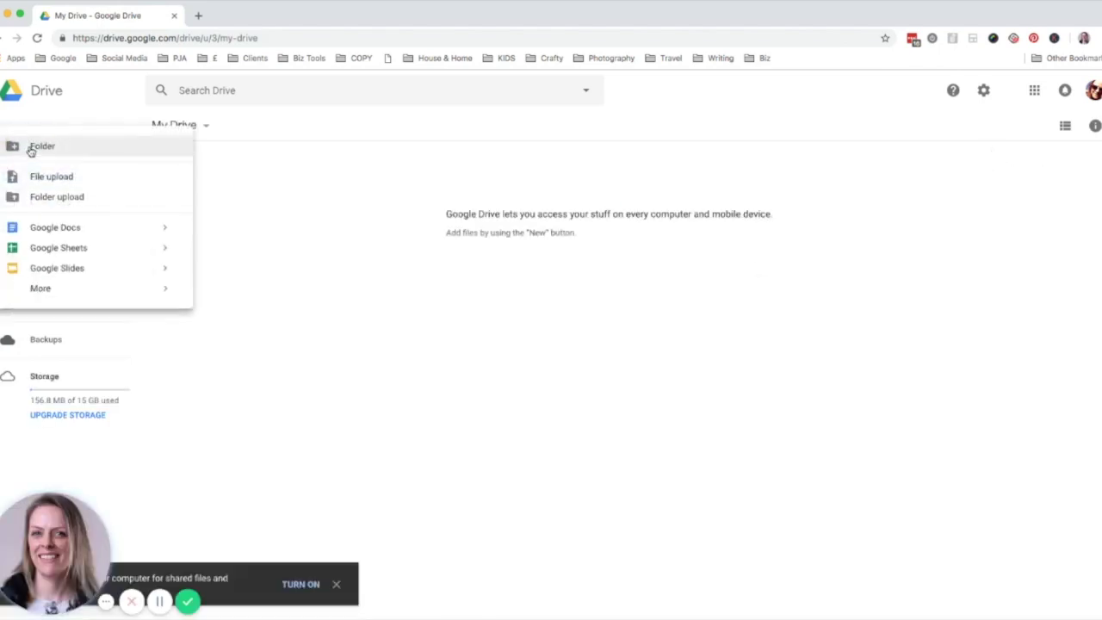
pyautogui.click(50, 229)
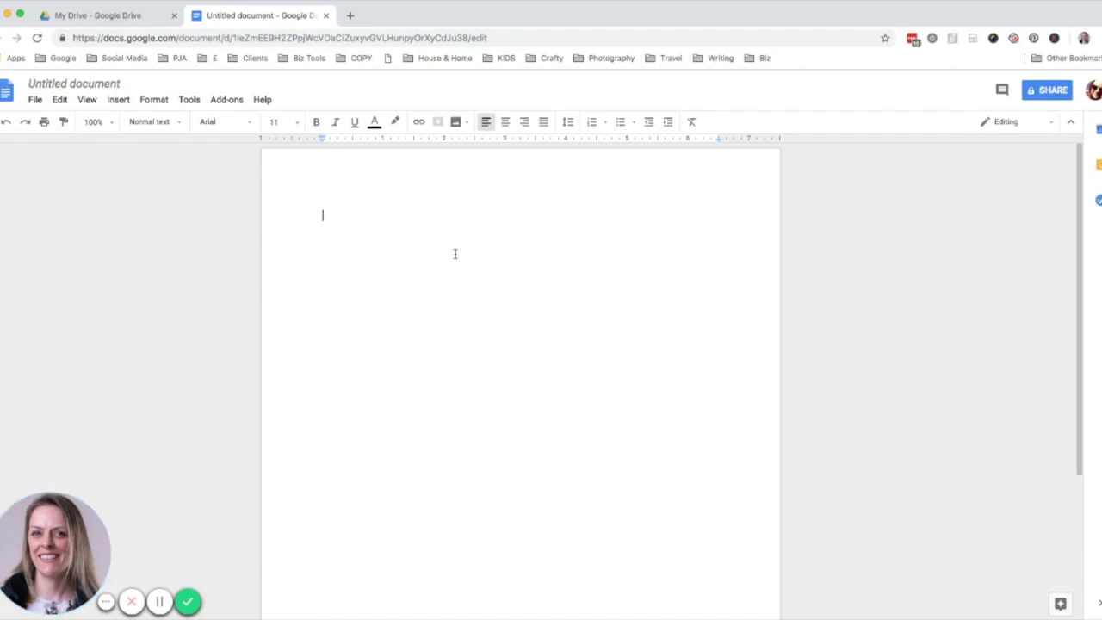
pyautogui.press('super+v')
# Style the 'Lorem ipsum' heading as a centred Title
pyautogui.scroll(3, 564, 303)
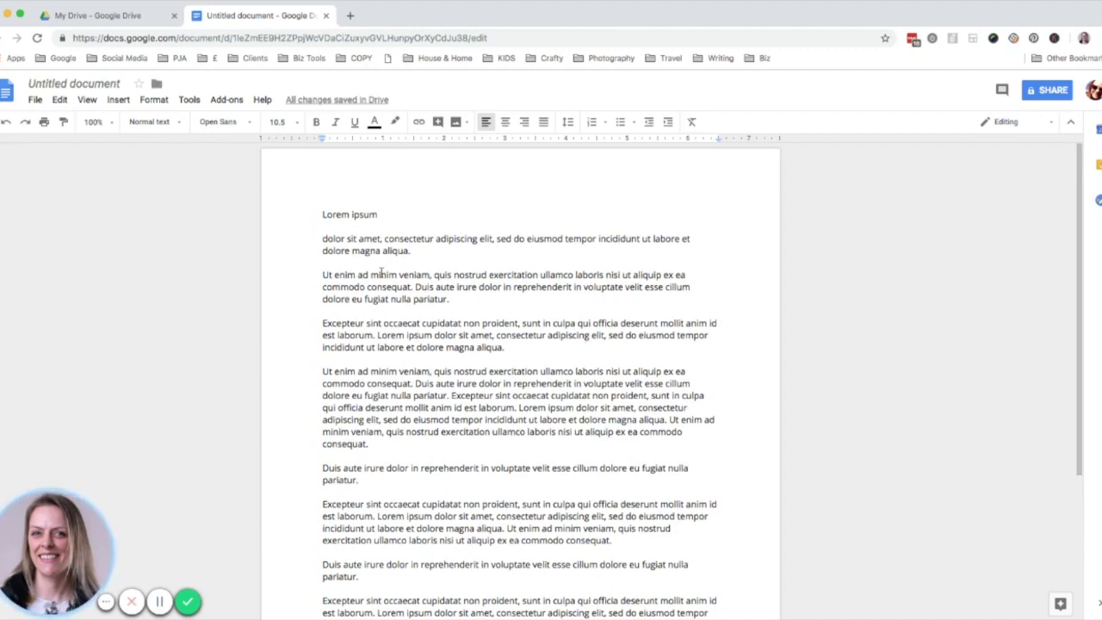
pyautogui.moveTo(431, 214); pyautogui.dragTo(300, 216)
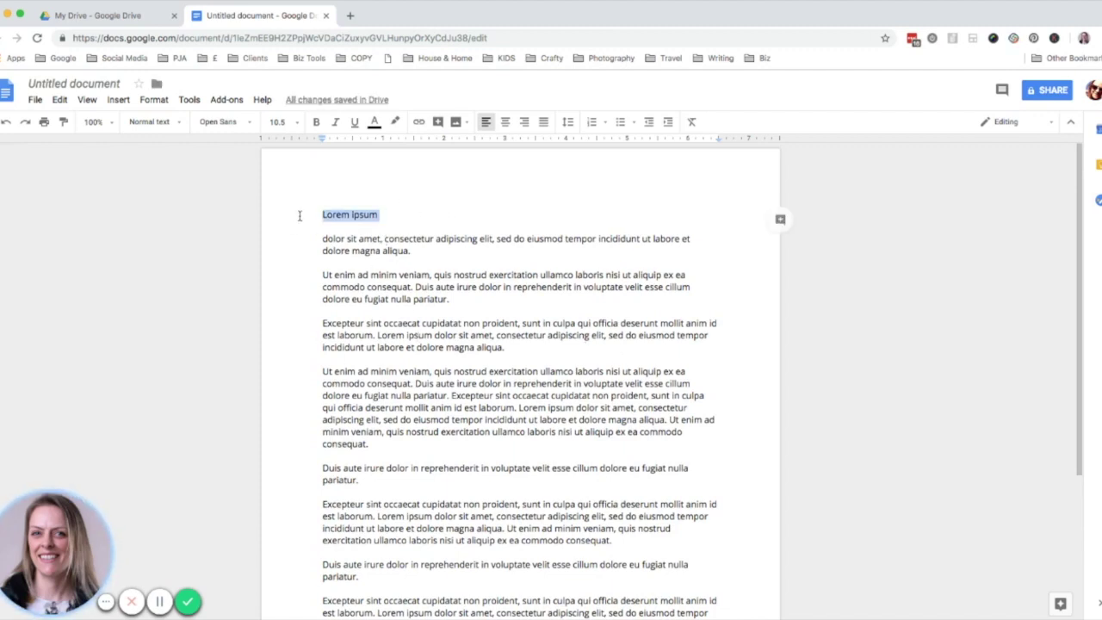
pyautogui.click(476, 271)
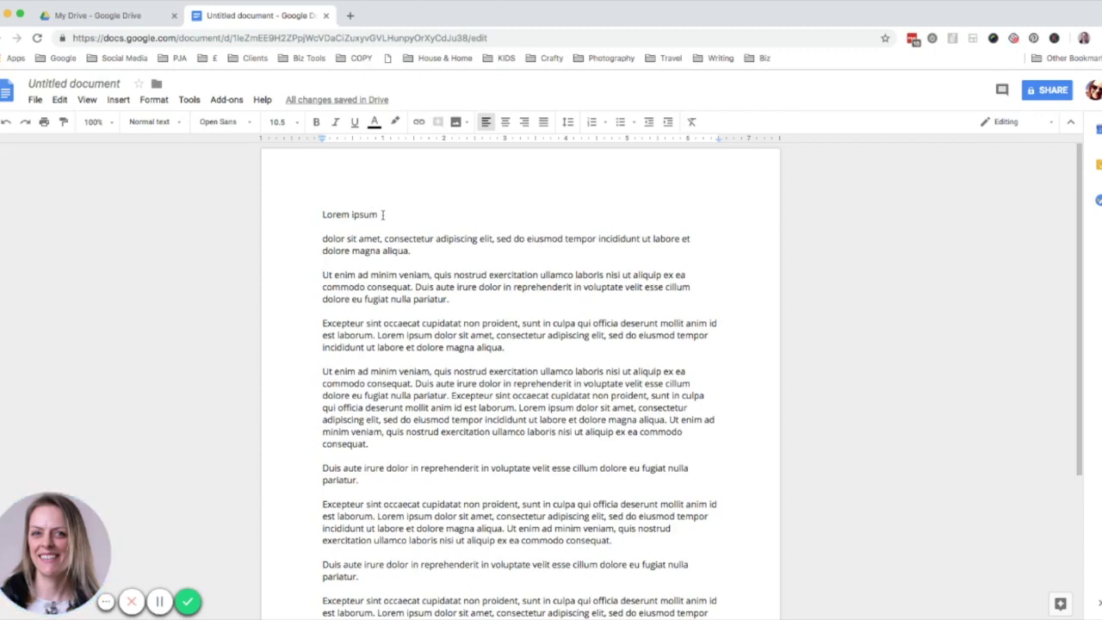
pyautogui.moveTo(384, 214); pyautogui.dragTo(288, 212)
pyautogui.click(155, 123)
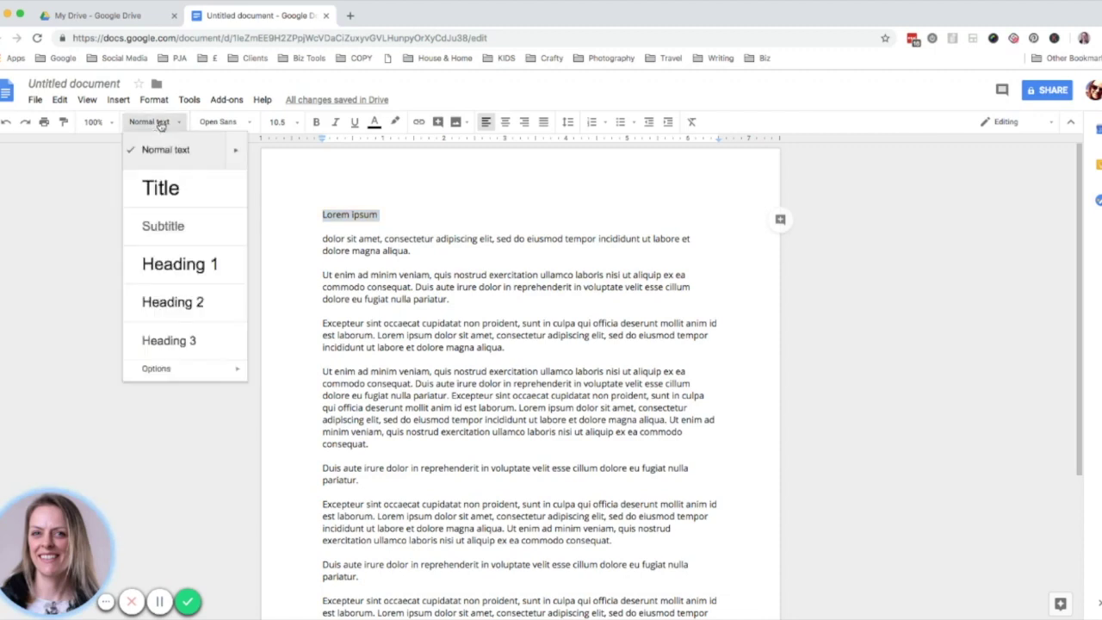
pyautogui.click(158, 188)
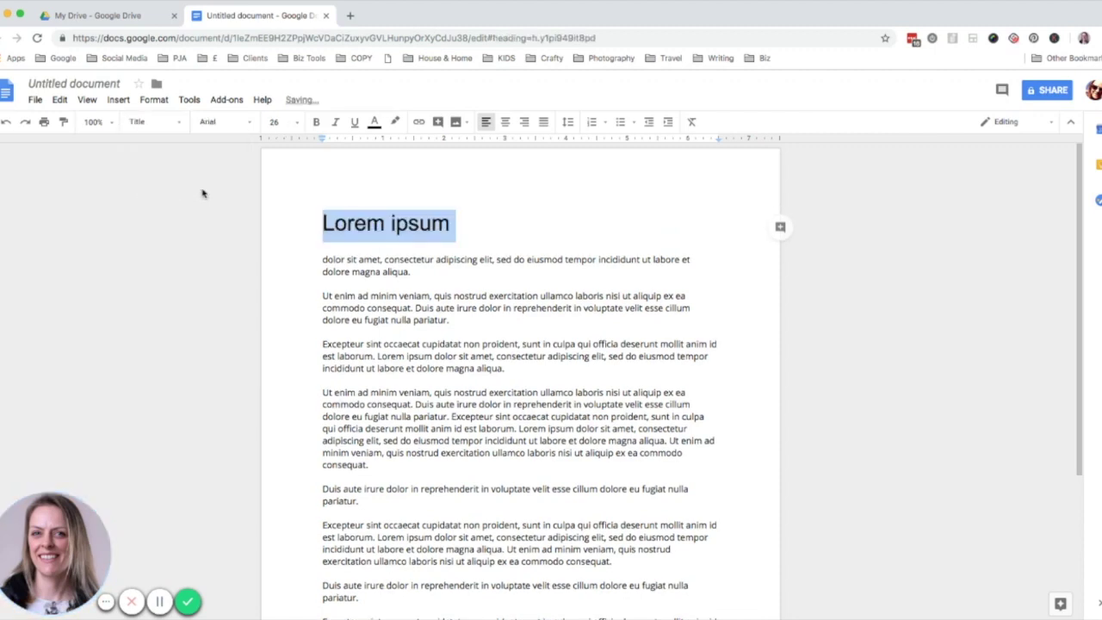
pyautogui.click(507, 124)
# Make the first body paragraph and the 'Duis aute' paragraph Subtitles
pyautogui.moveTo(408, 267); pyautogui.dragTo(290, 256)
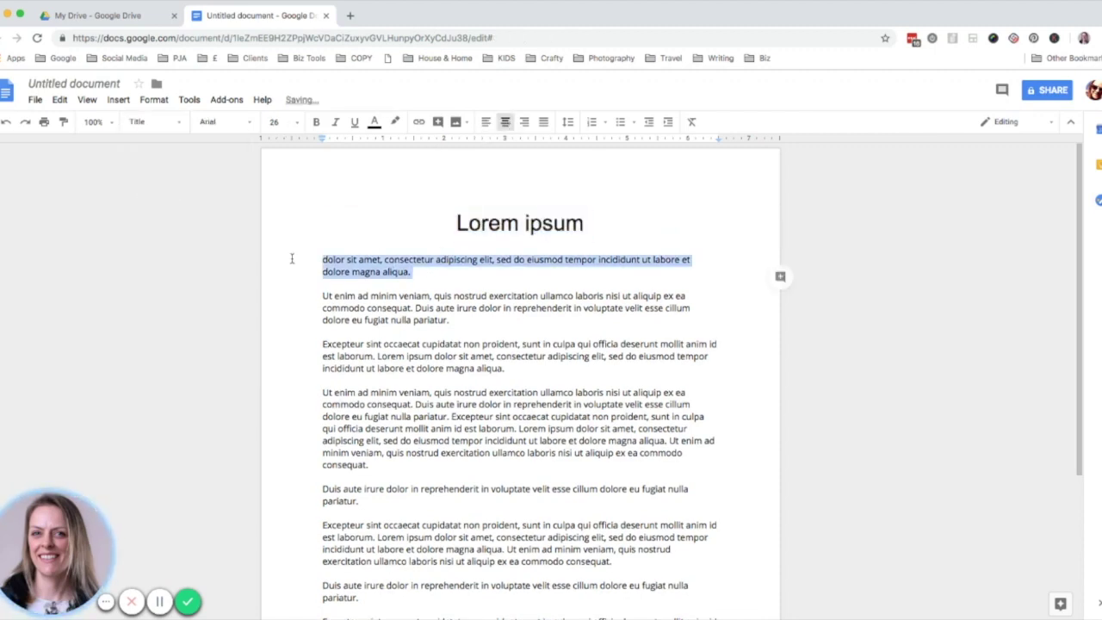
pyautogui.click(156, 121)
pyautogui.click(146, 224)
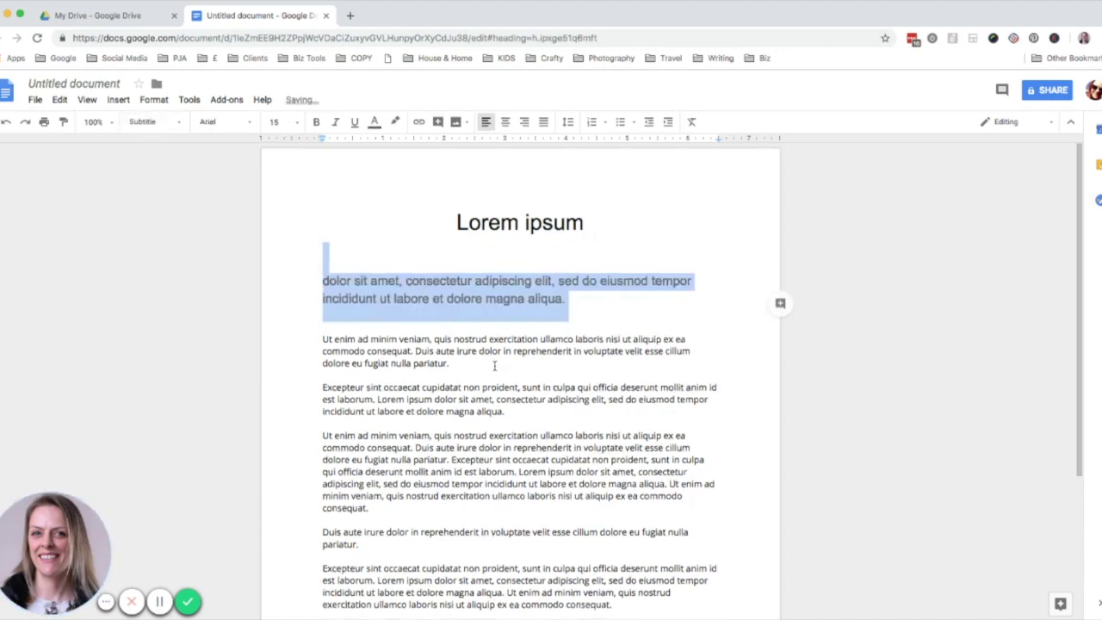
pyautogui.scroll(-4, 494, 364)
pyautogui.moveTo(428, 379); pyautogui.dragTo(324, 357)
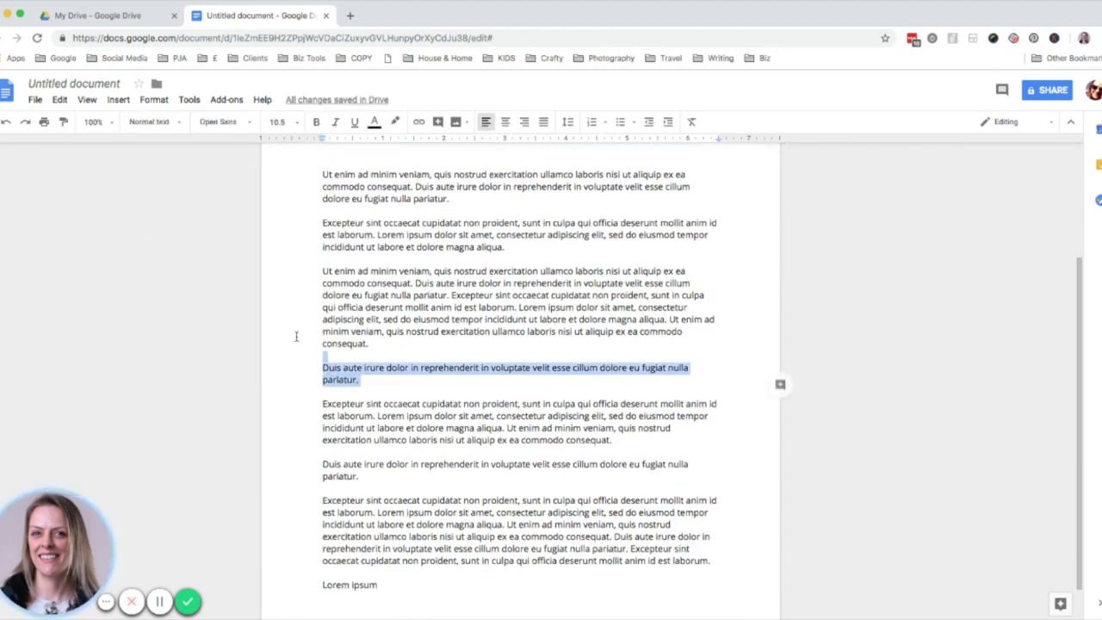
pyautogui.click(148, 121)
pyautogui.click(155, 226)
# Add blank lines after the short 'Duis aute' paragraph to push the following text onto page 2
pyautogui.scroll(-5, 364, 490)
pyautogui.scroll(5, 370, 474)
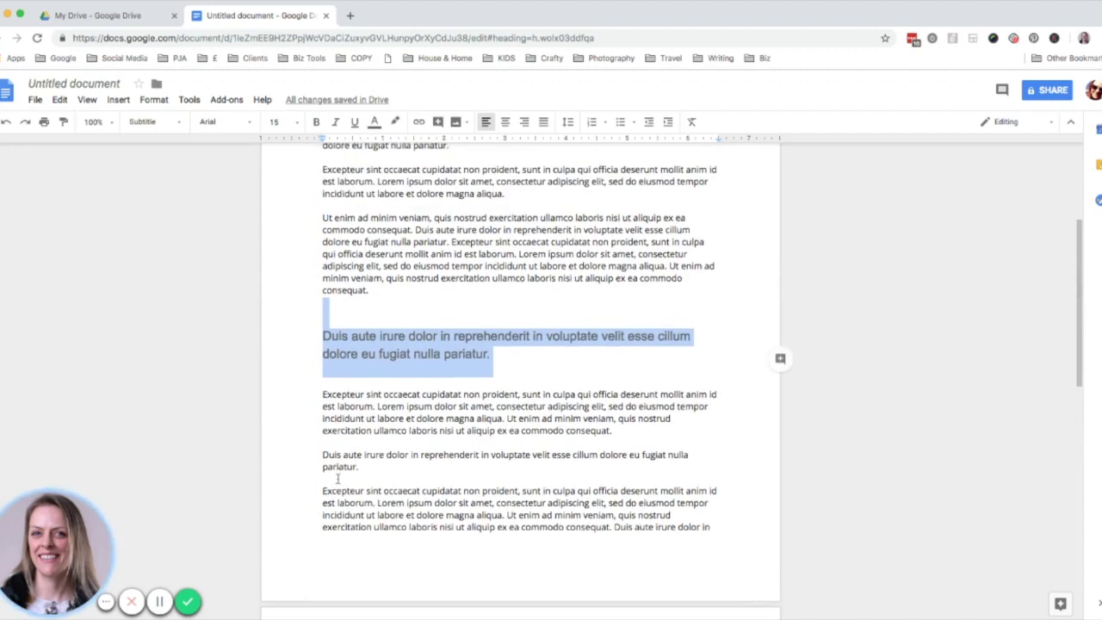
pyautogui.click(372, 466)
pyautogui.press('Return')
pyautogui.press('Return')
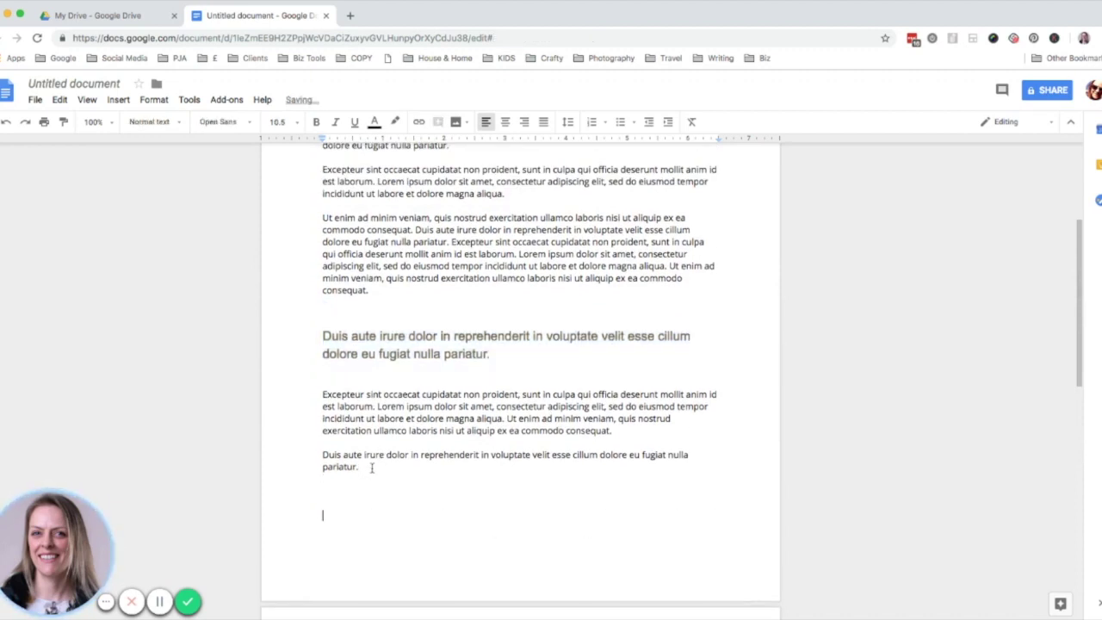
pyautogui.scroll(-4, 378, 466)
pyautogui.press('Return')
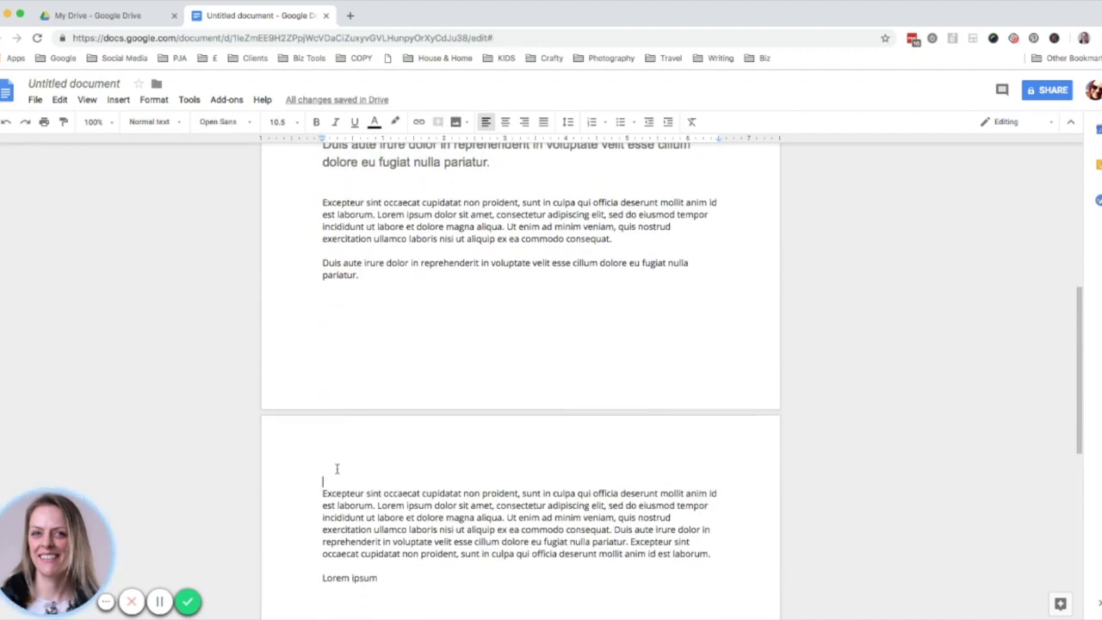
pyautogui.press('Return')
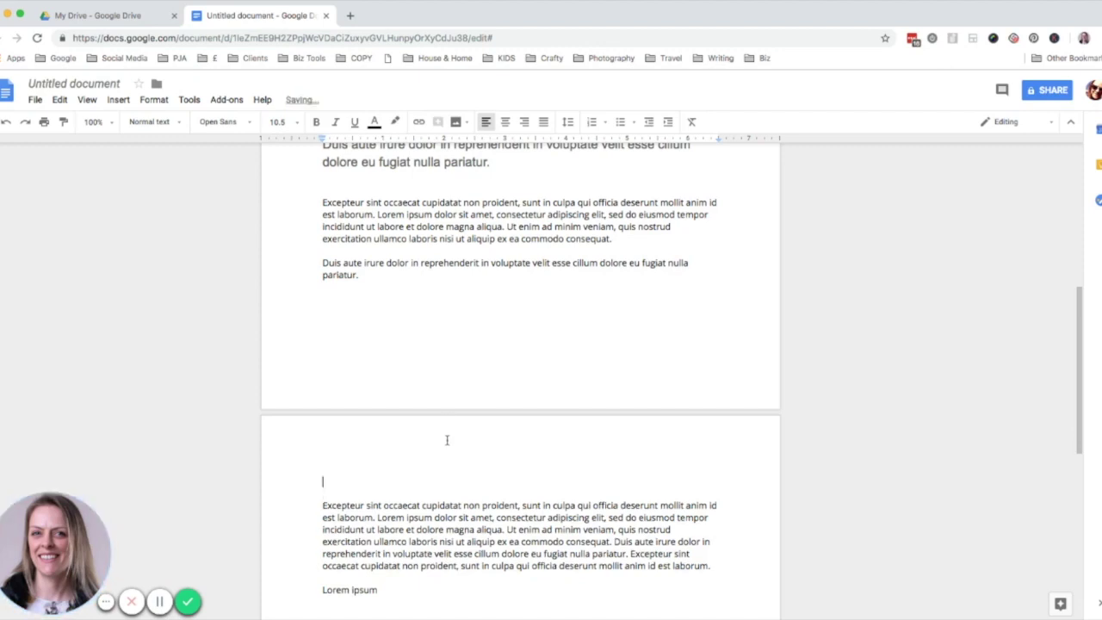
pyautogui.click(118, 100)
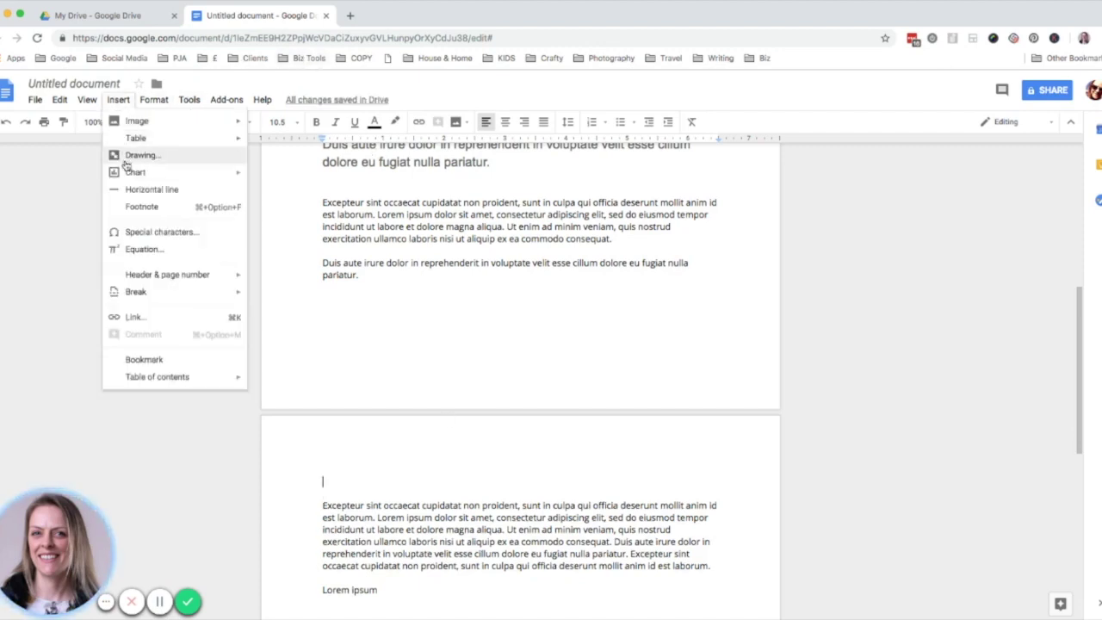
pyautogui.moveTo(138, 121)
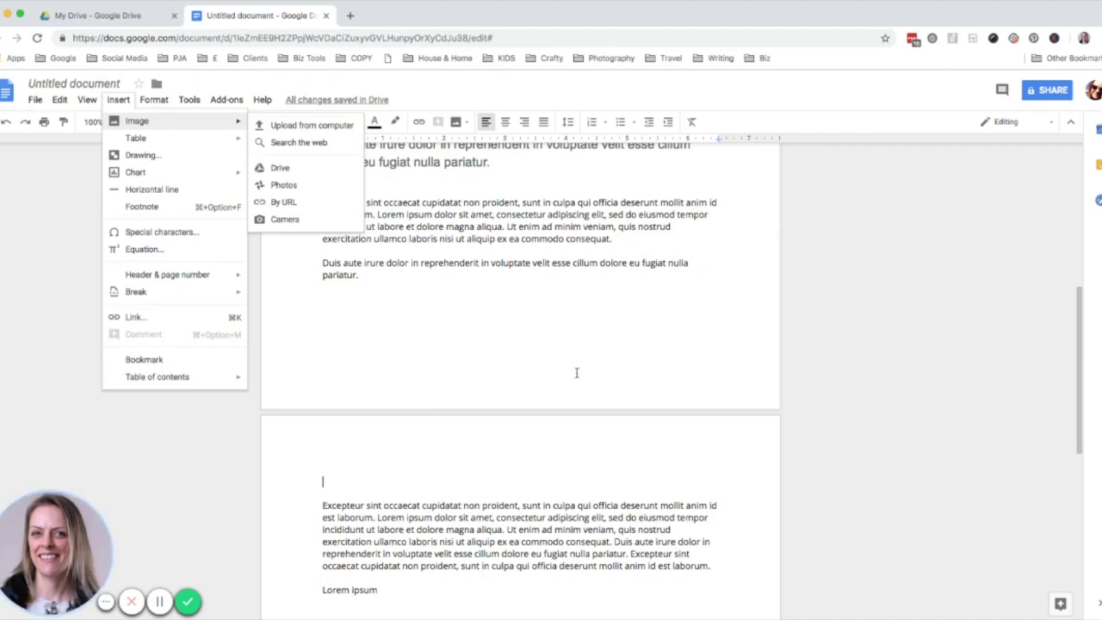
pyautogui.scroll(-10, 398, 450)
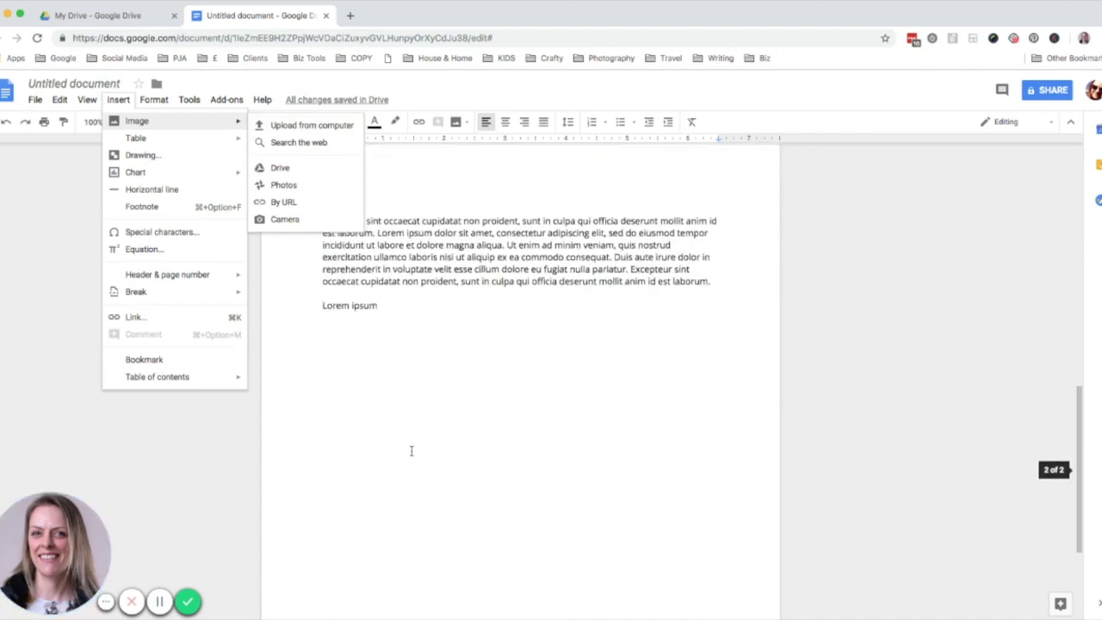
pyautogui.click(408, 451)
pyautogui.moveTo(385, 301); pyautogui.dragTo(320, 301)
pyautogui.click(401, 319)
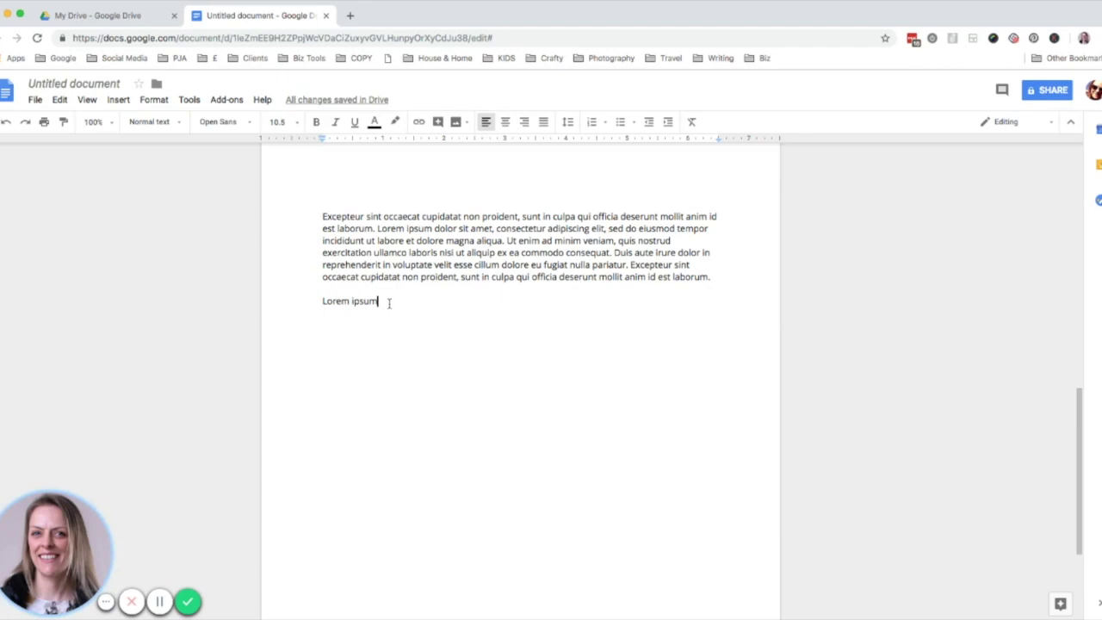
# Link the closing 'Lorem ipsum' line to the personal website address
pyautogui.moveTo(387, 300); pyautogui.dragTo(305, 301)
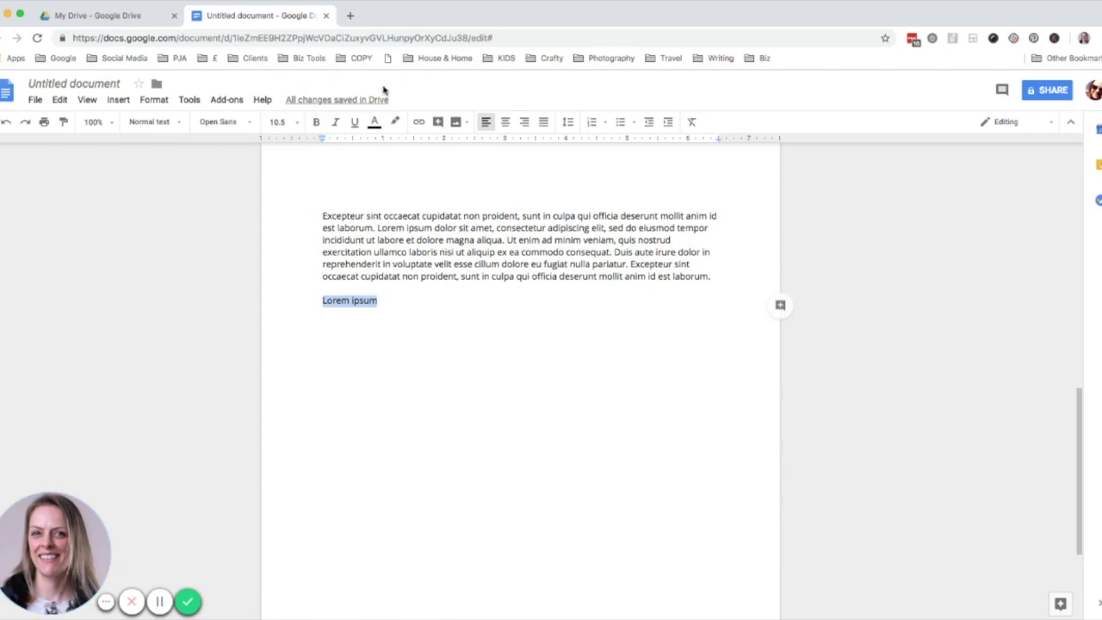
pyautogui.click(418, 122)
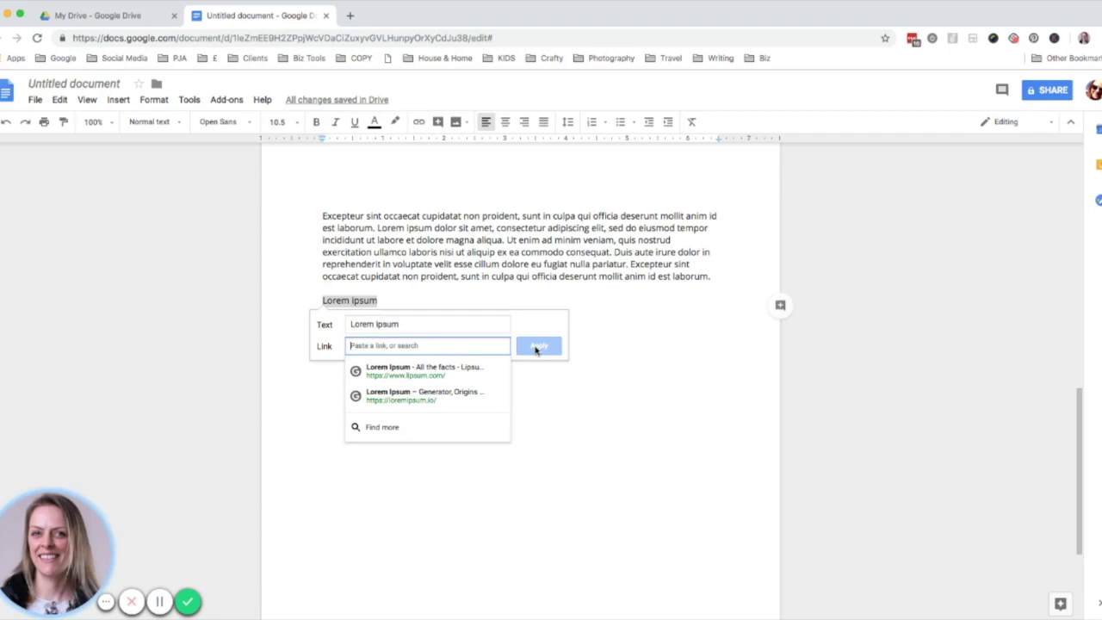
pyautogui.click(615, 332)
pyautogui.moveTo(389, 304); pyautogui.dragTo(280, 304)
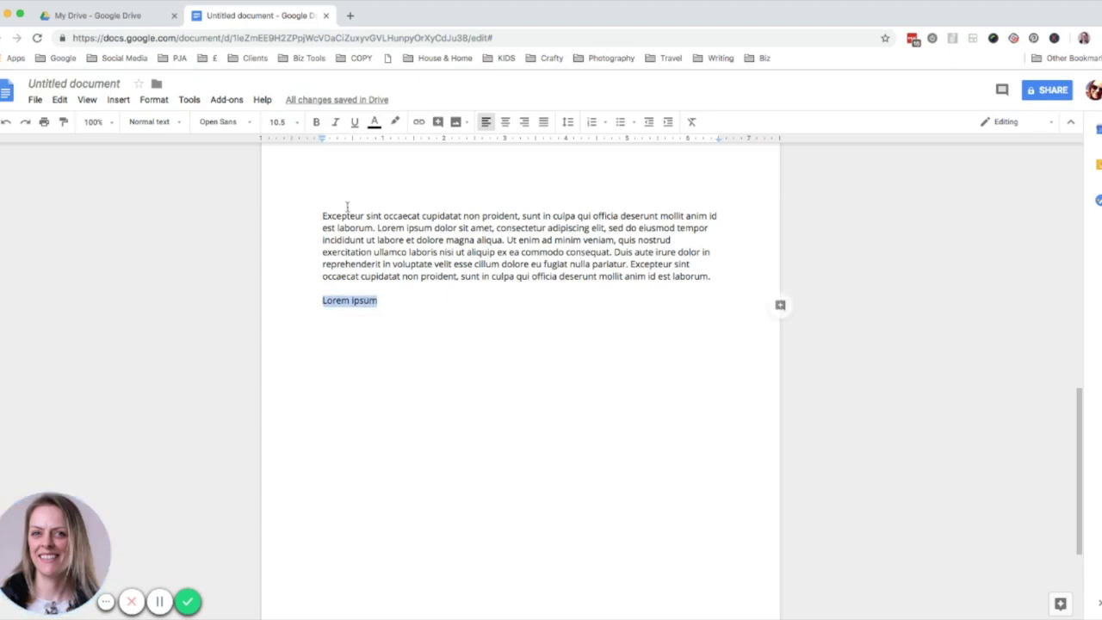
pyautogui.click(418, 121)
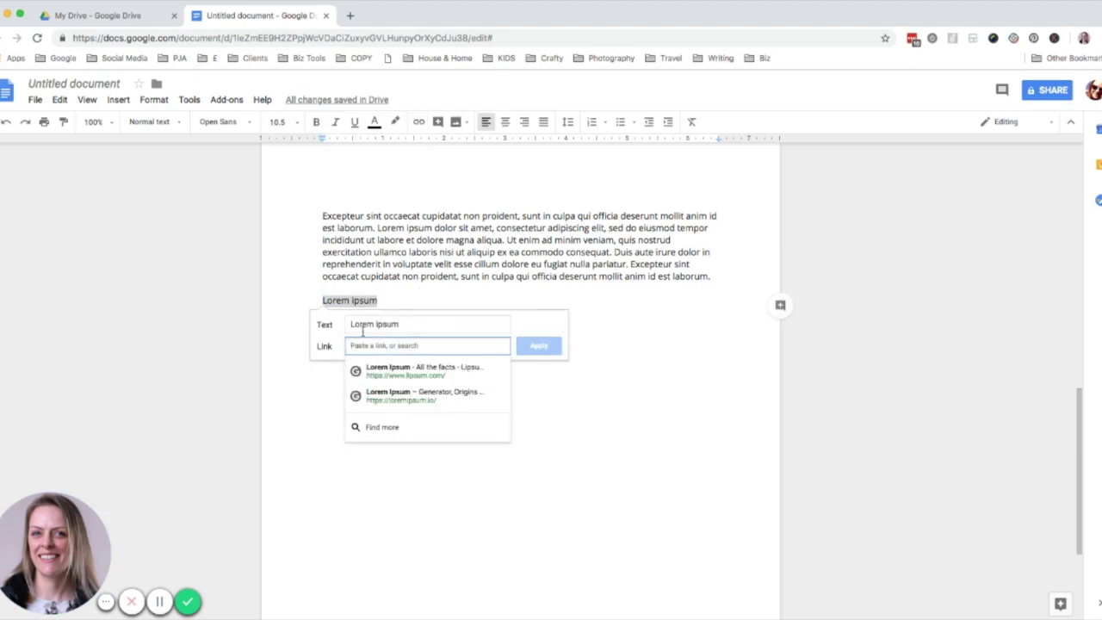
pyautogui.write('http')
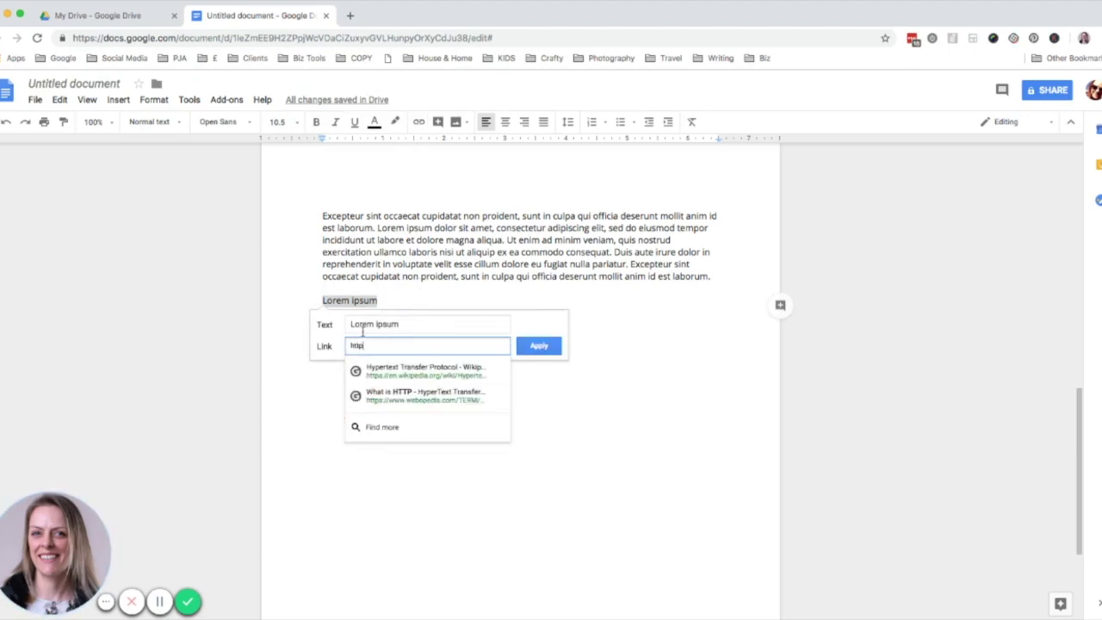
pyautogui.write('s://sarahalford.co.uk')
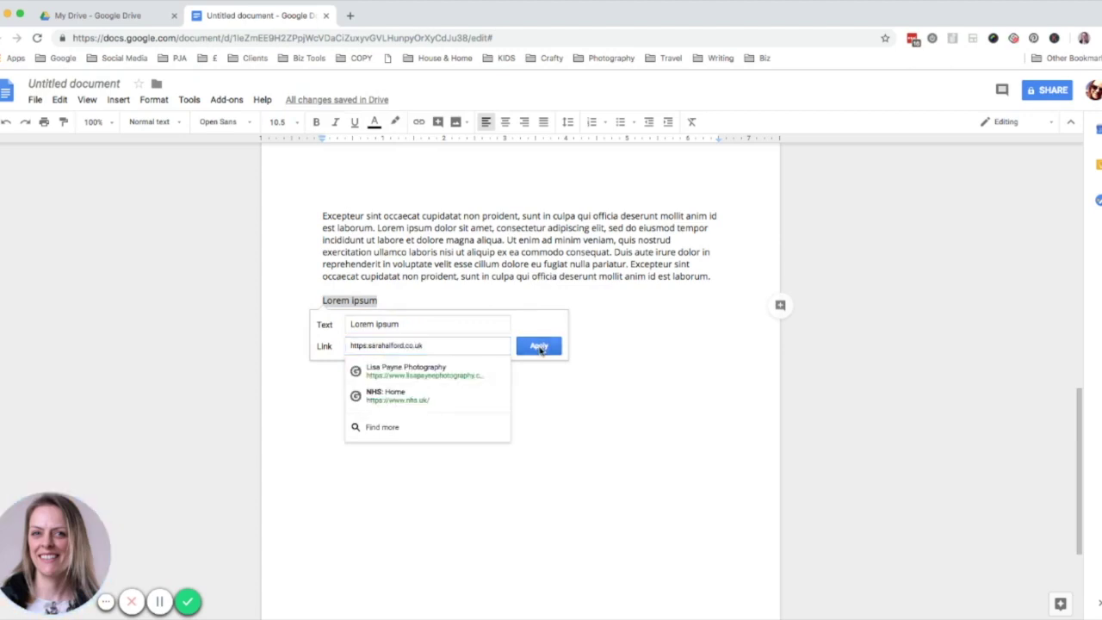
pyautogui.click(541, 346)
pyautogui.click(447, 346)
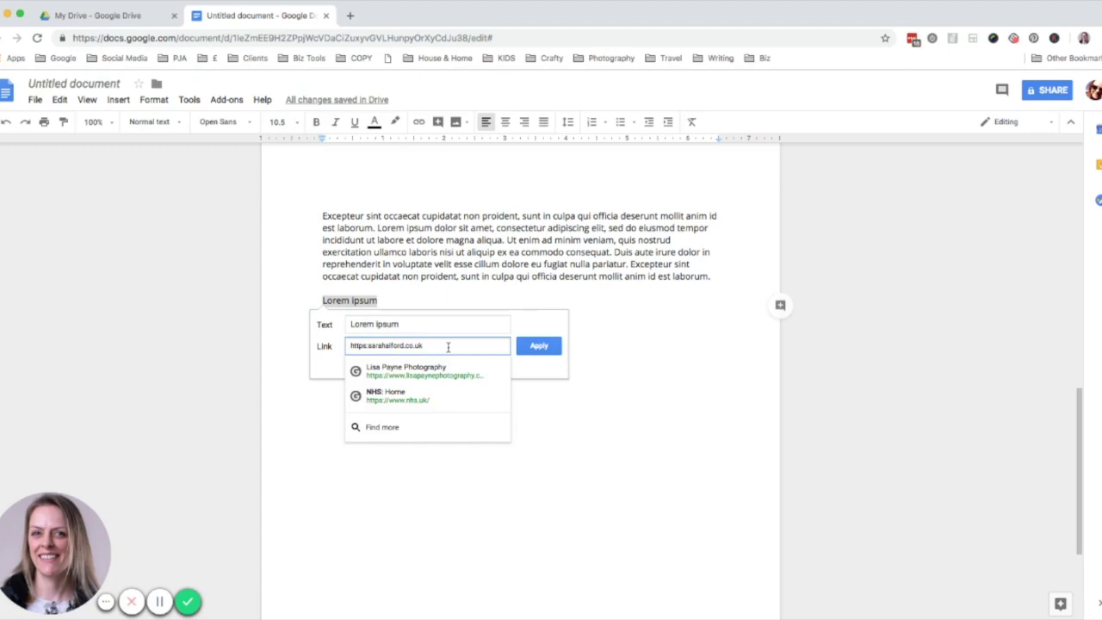
pyautogui.click(548, 346)
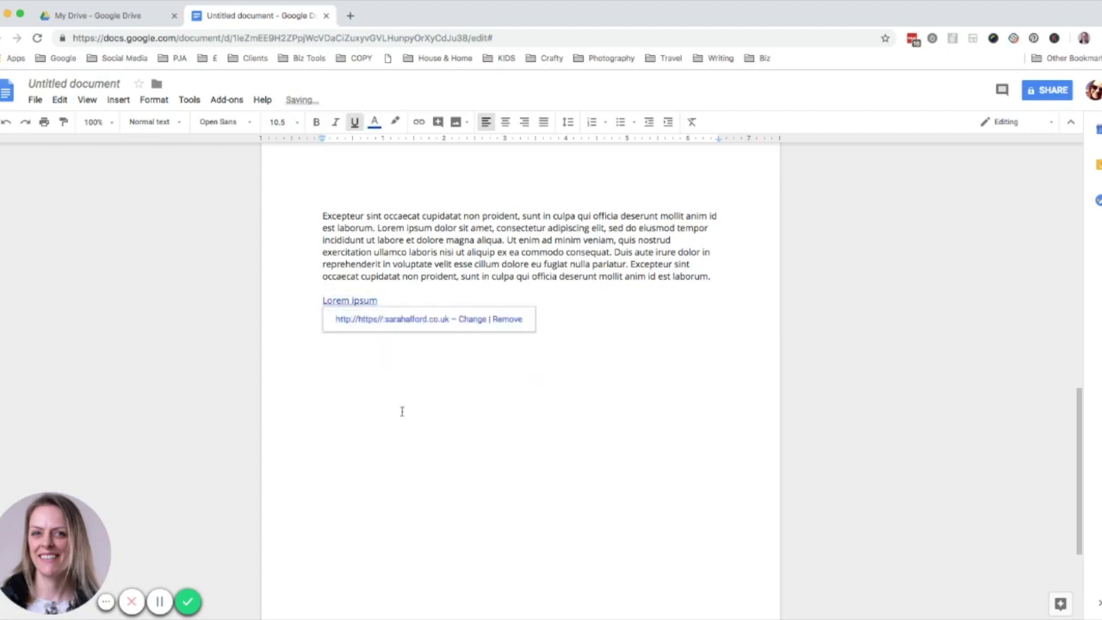
# Check the new link on 'Lorem ipsum' and dismiss its preview
pyautogui.click(594, 245)
pyautogui.click(345, 300)
pyautogui.click(562, 285)
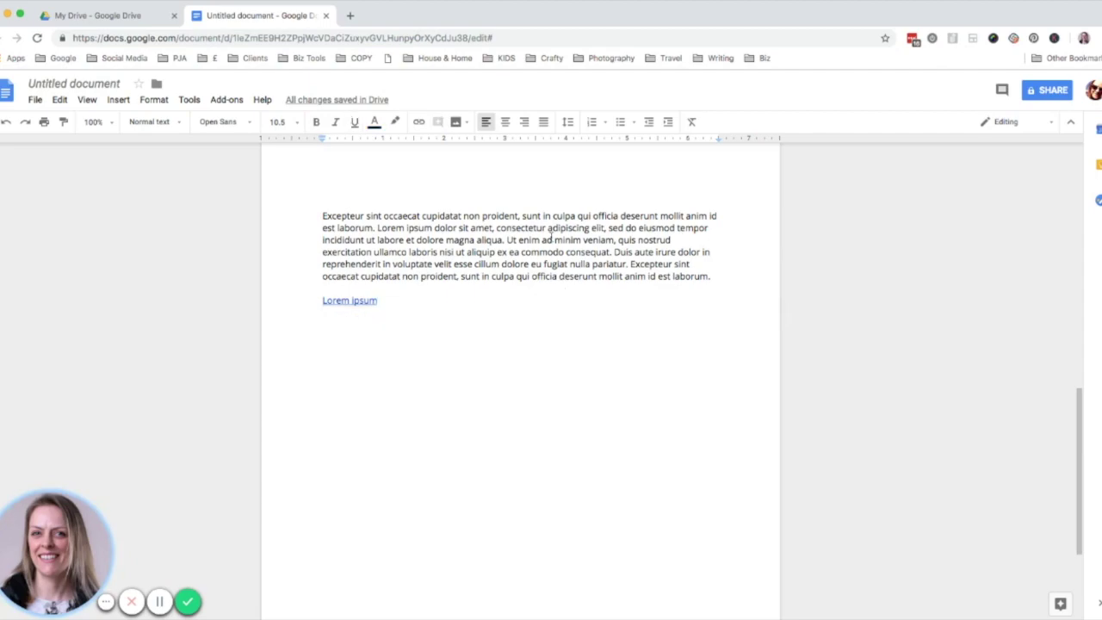
pyautogui.scroll(15, 516, 275)
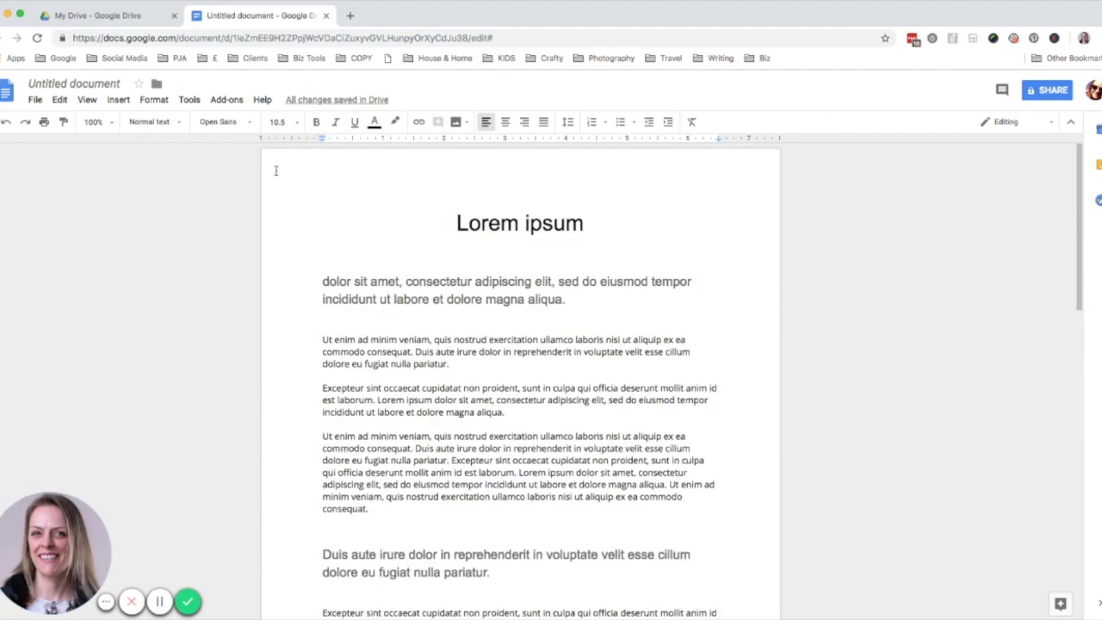
# Rename the document from 'Untitled document' to 'Lorem ipsum'
pyautogui.click(68, 84)
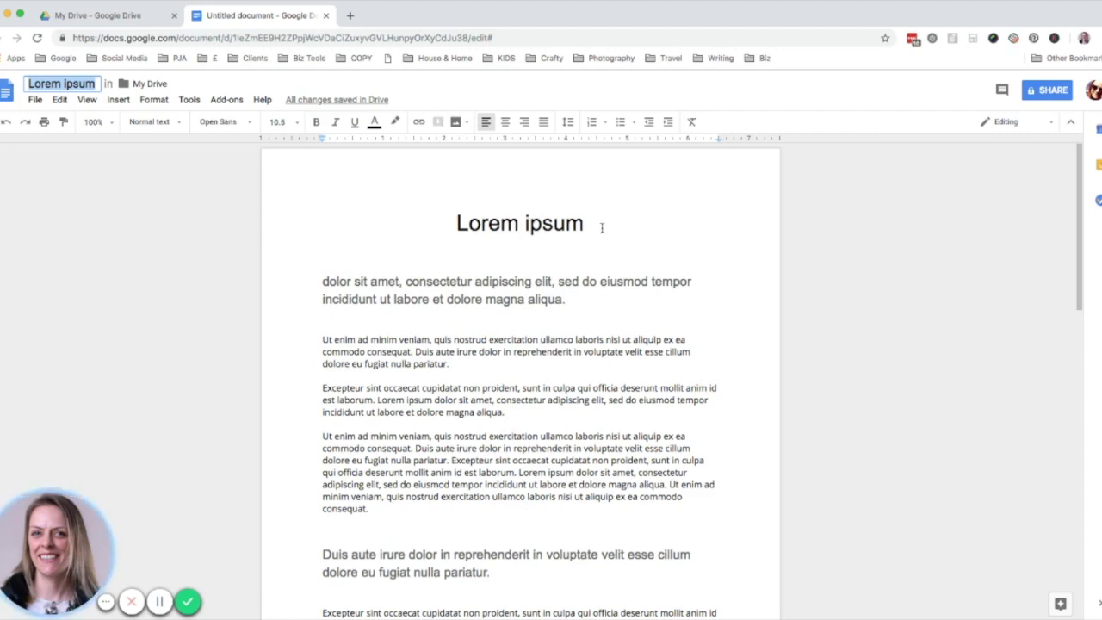
pyautogui.scroll(-2, 601, 227)
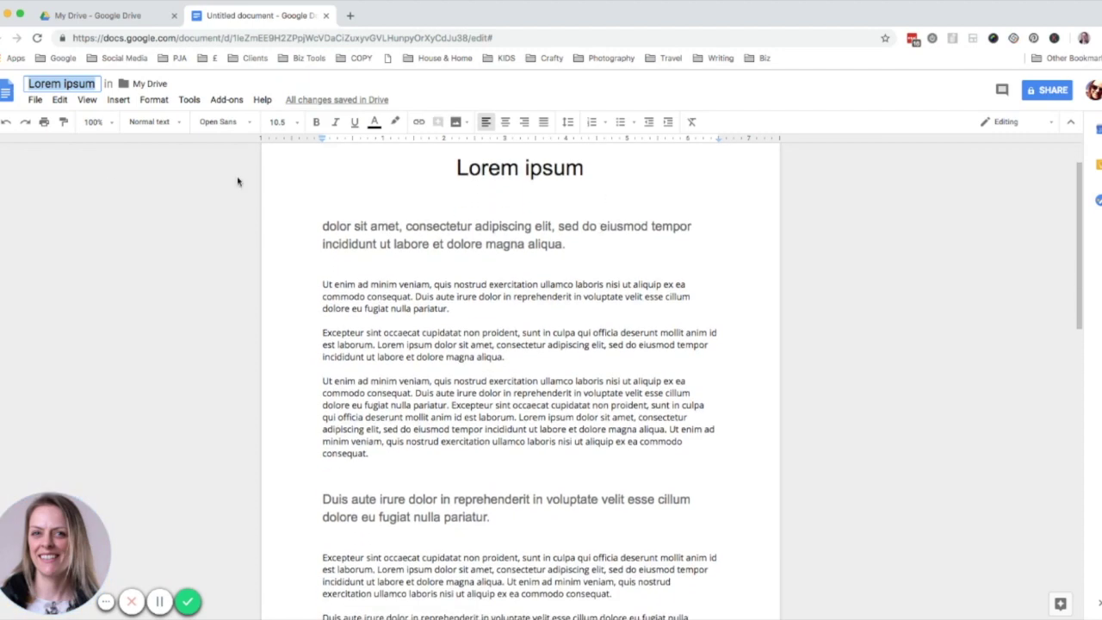
pyautogui.click(34, 100)
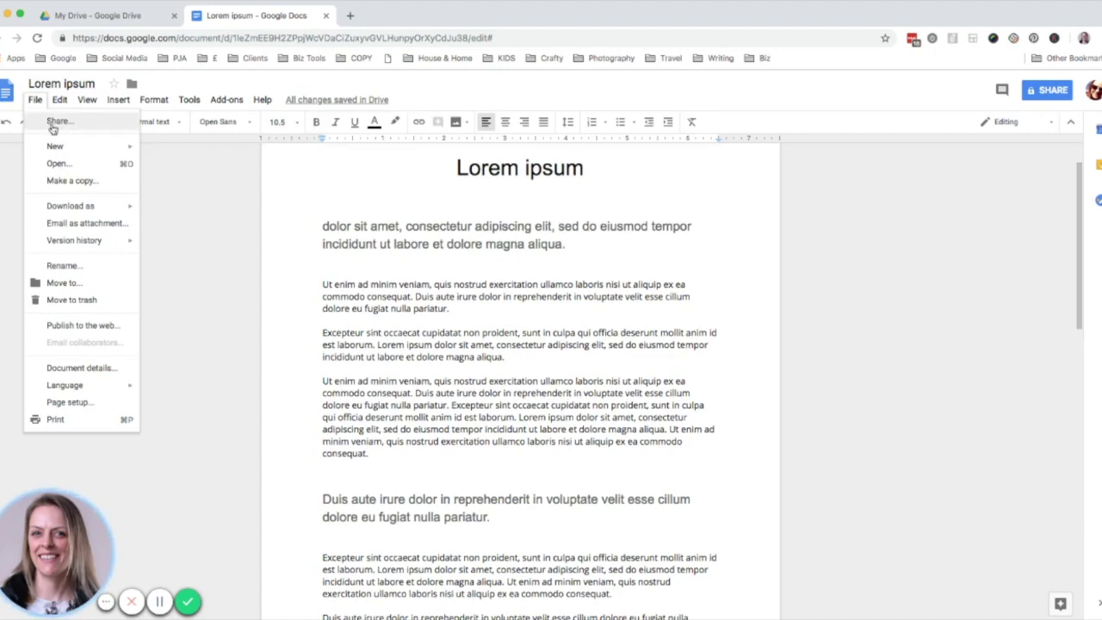
pyautogui.click(52, 123)
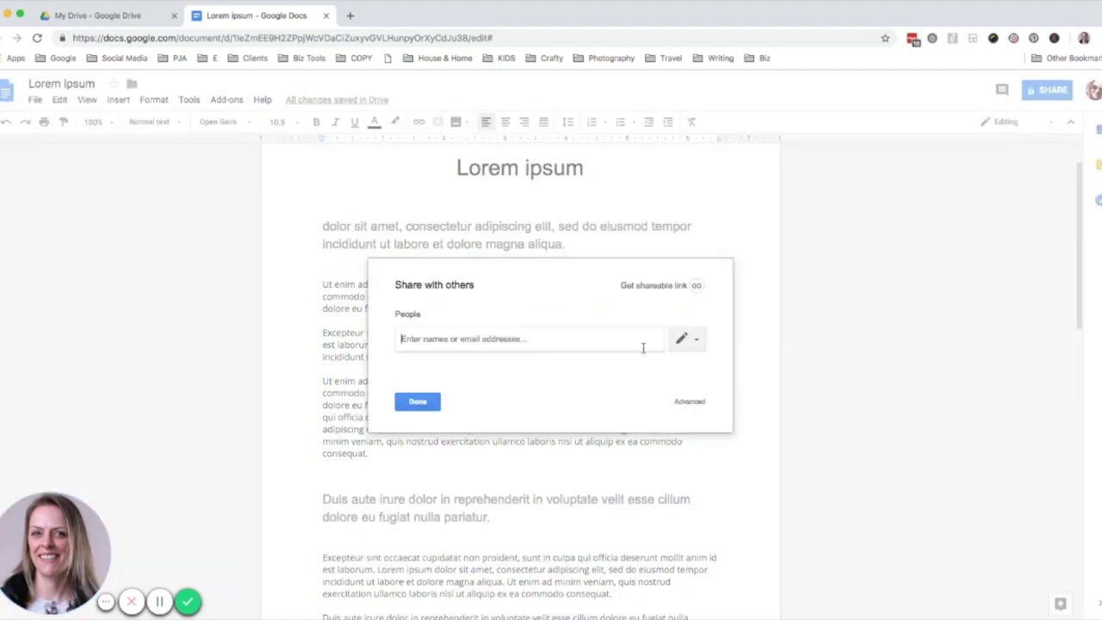
# Set link sharing to 'On - Anyone with the link' with Can view and select the shareable link
pyautogui.click(692, 404)
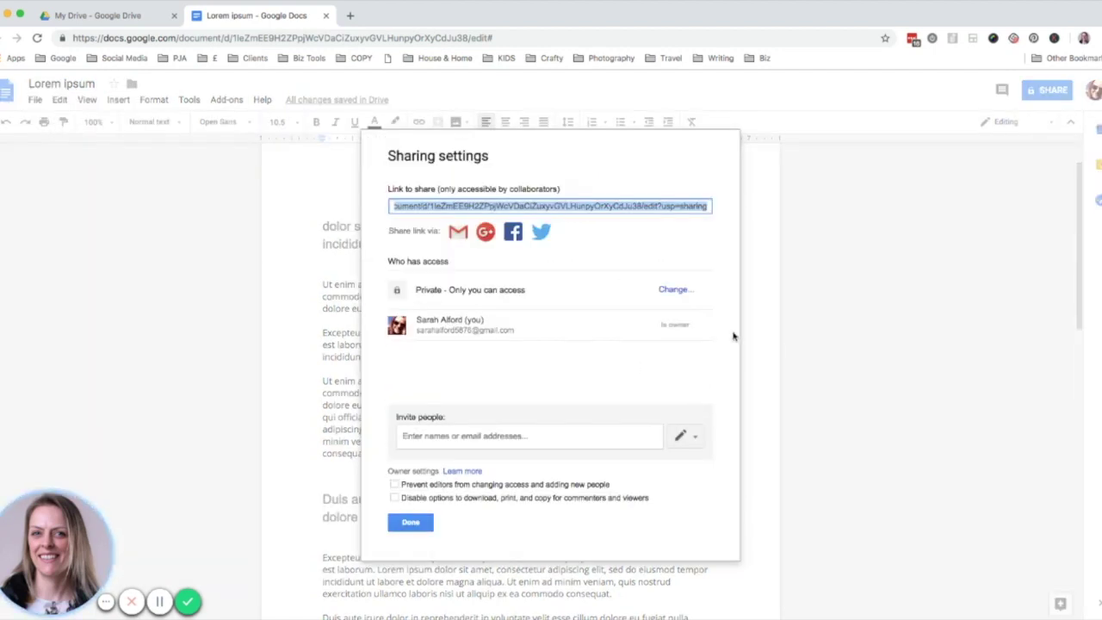
pyautogui.click(672, 289)
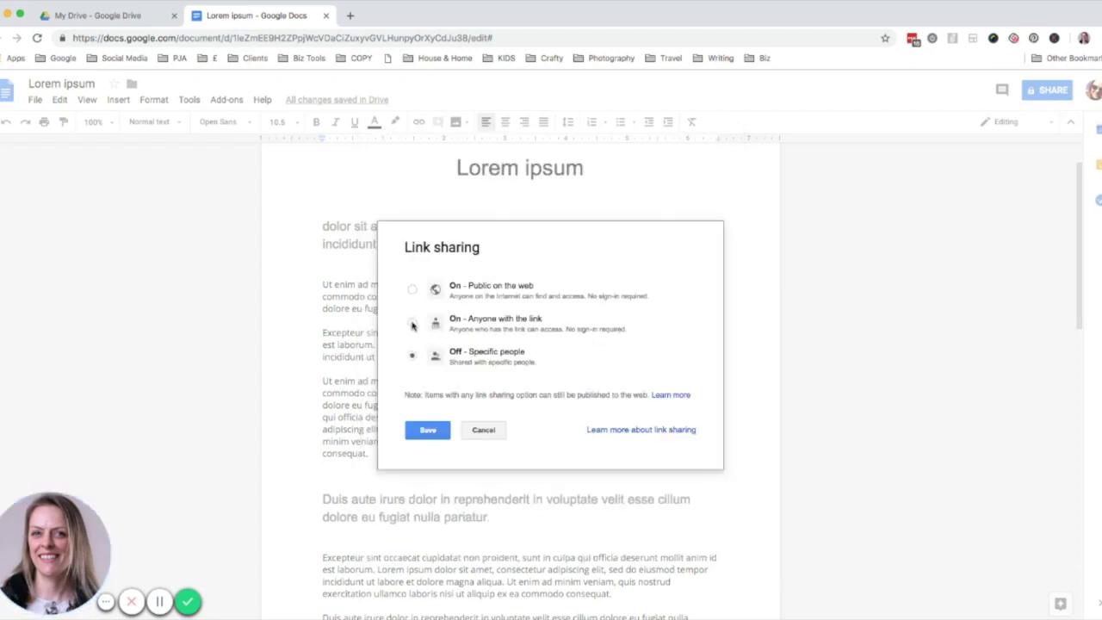
pyautogui.click(412, 323)
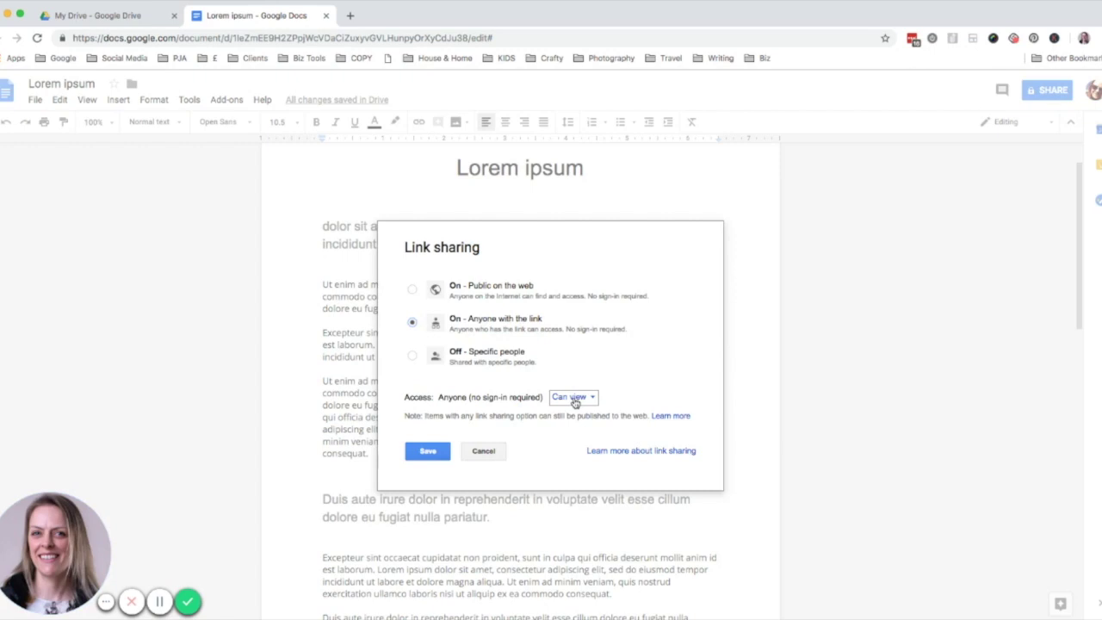
pyautogui.click(573, 399)
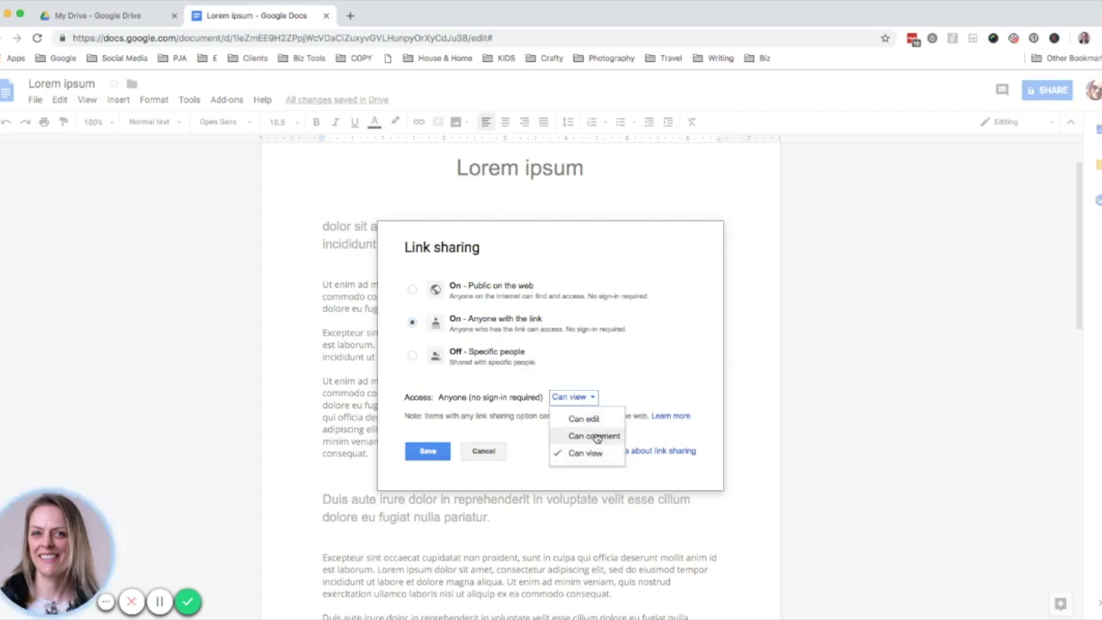
pyautogui.click(575, 396)
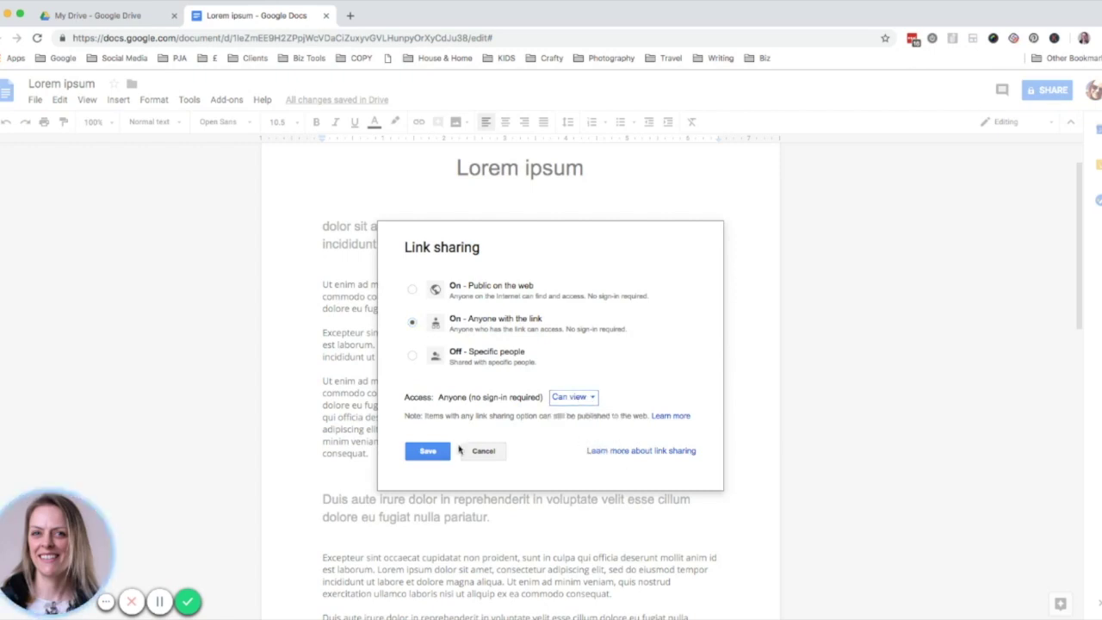
pyautogui.click(427, 451)
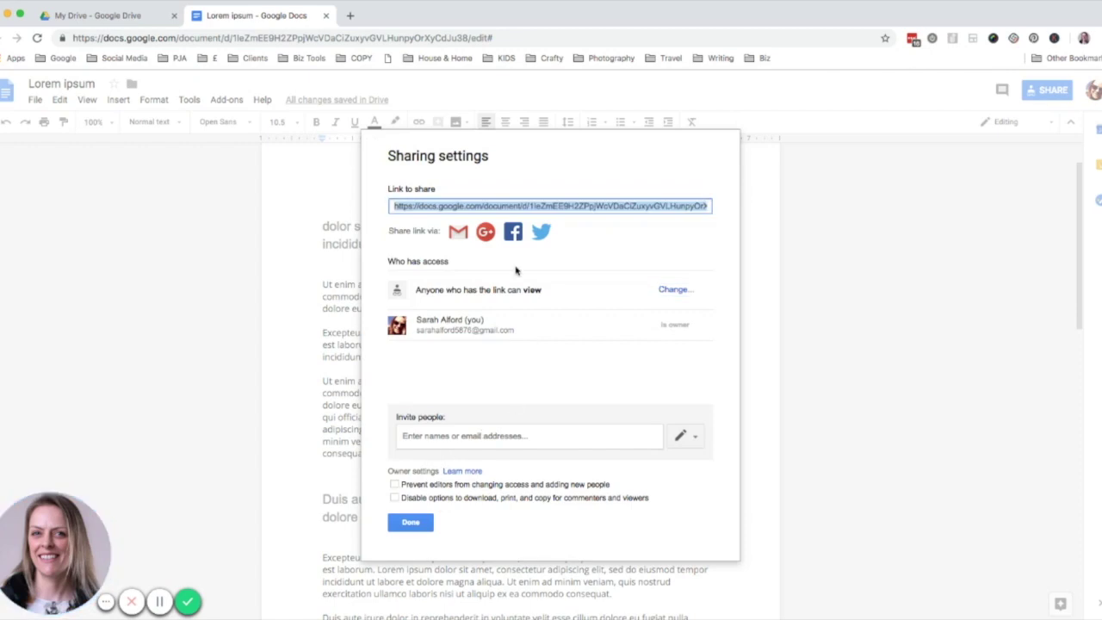
pyautogui.click(513, 205)
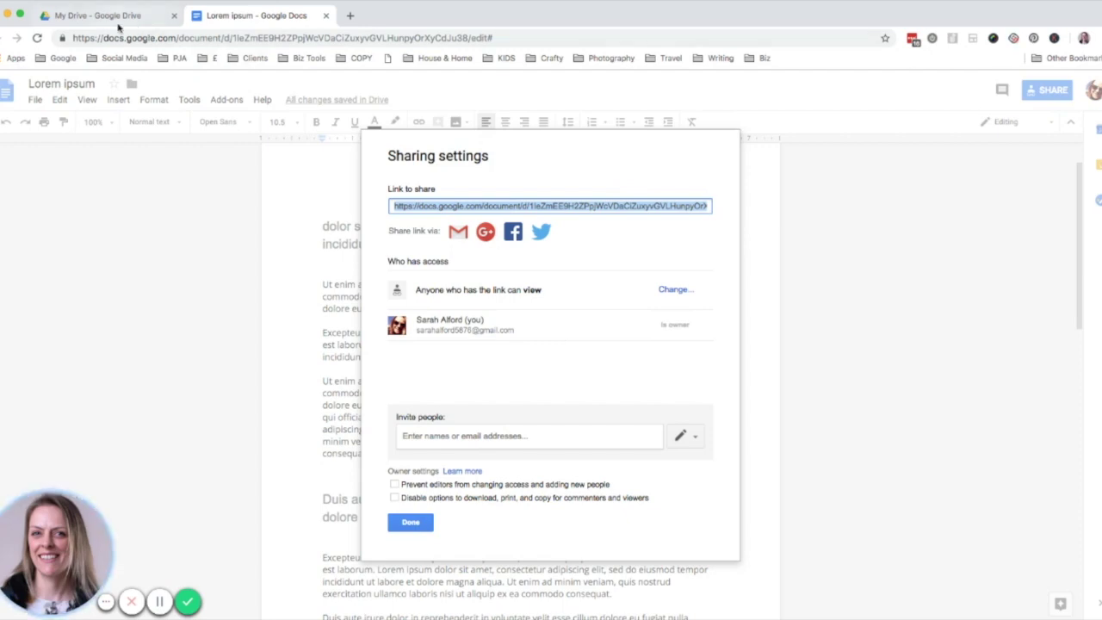
pyautogui.click(118, 18)
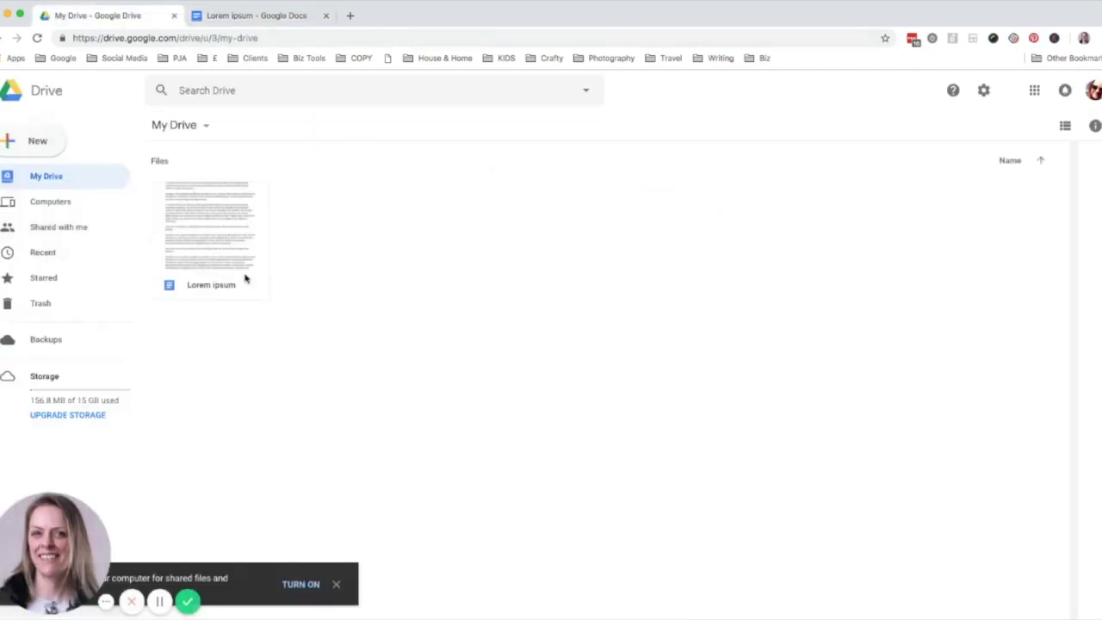
# Paste the copied shareable link into a new tab to confirm the document opens intact
pyautogui.click(325, 16)
pyautogui.click(199, 17)
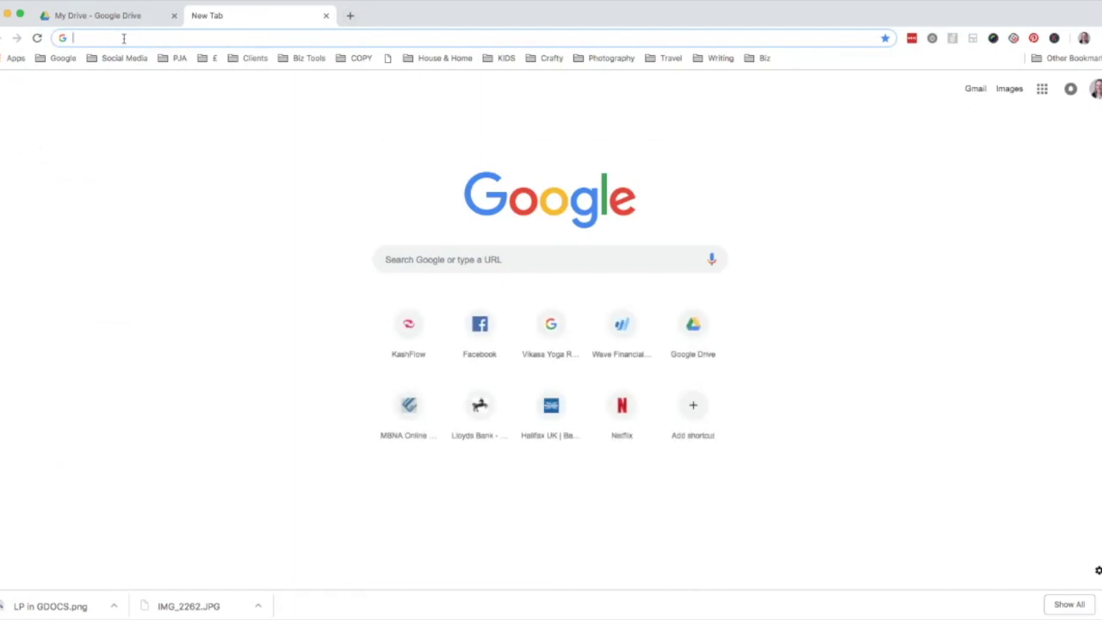
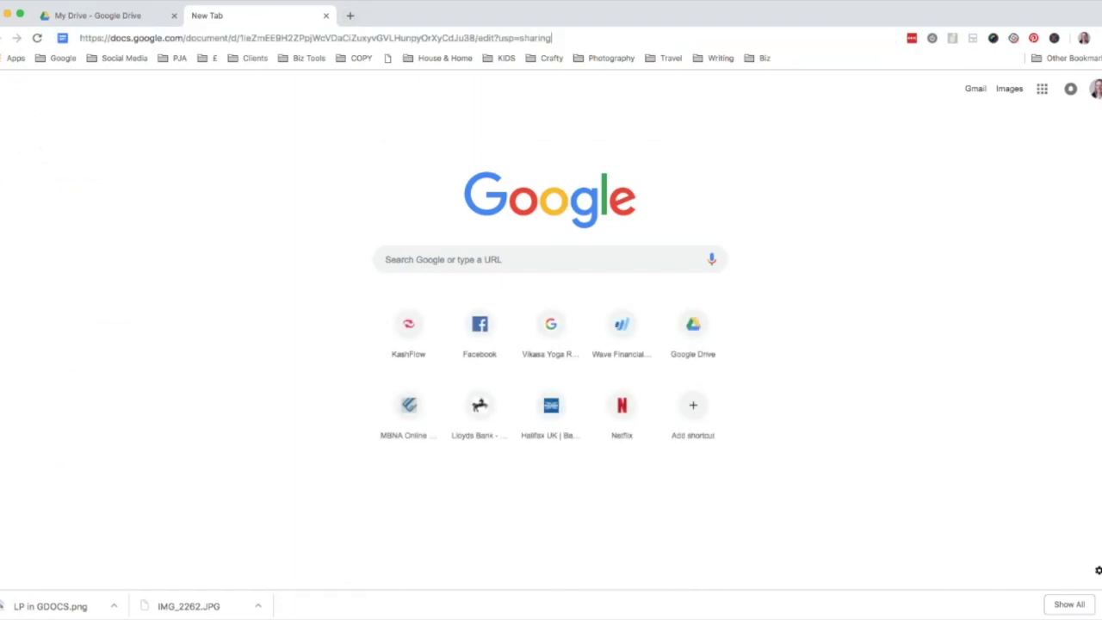
pyautogui.press('Return')
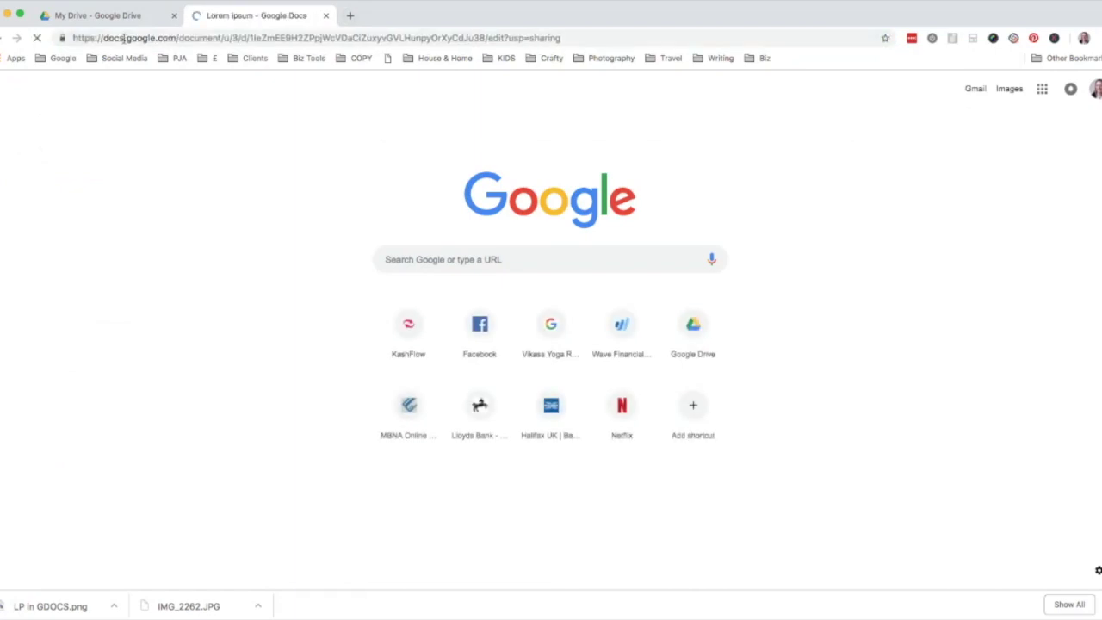
pyautogui.scroll(-2, 615, 278)
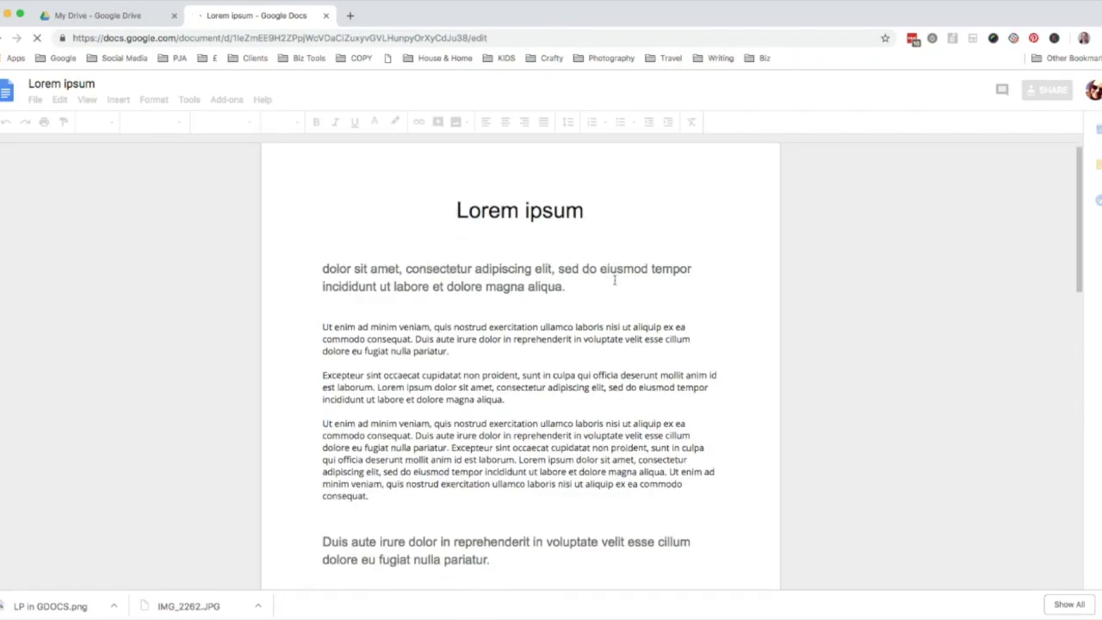
pyautogui.scroll(2, 611, 282)
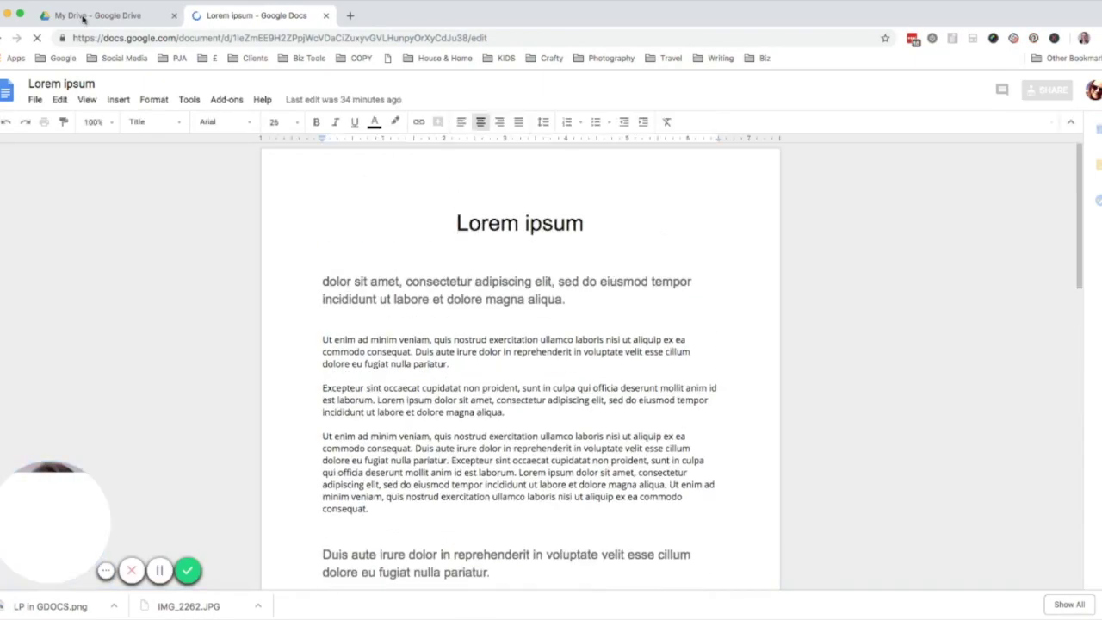
# Open the Lorem ipsum document from My Drive in a new tab
pyautogui.click(86, 15)
pyautogui.click(206, 235)
pyautogui.doubleClick(206, 235)
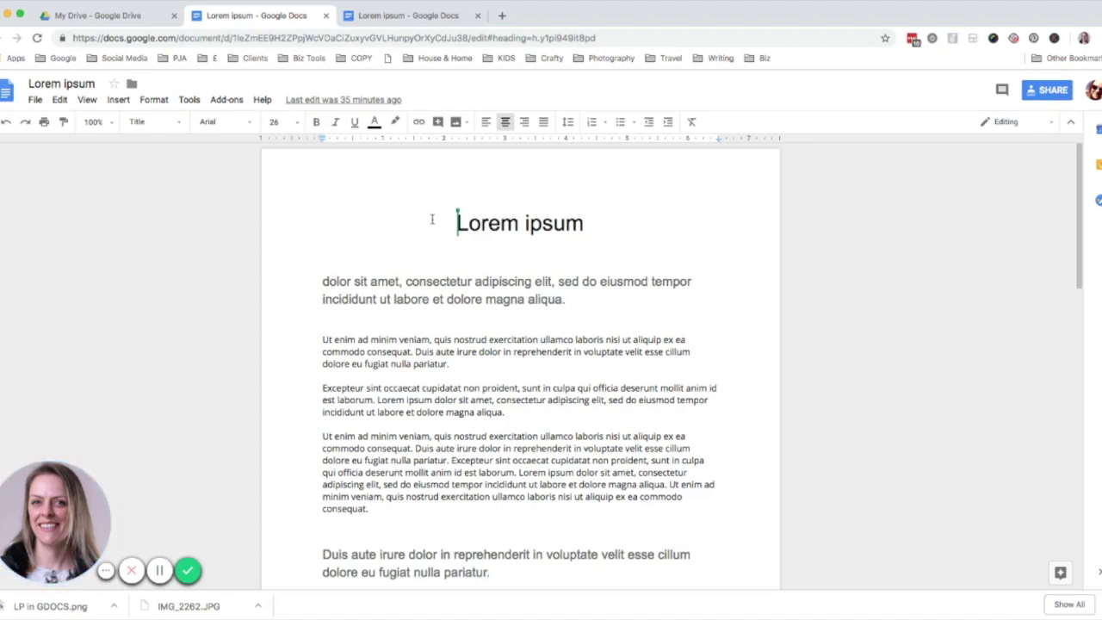
# Download Lorem ipsum as PDF Document (.pdf) and drag Lorem ipsum.pdf into My Drive
pyautogui.click(34, 101)
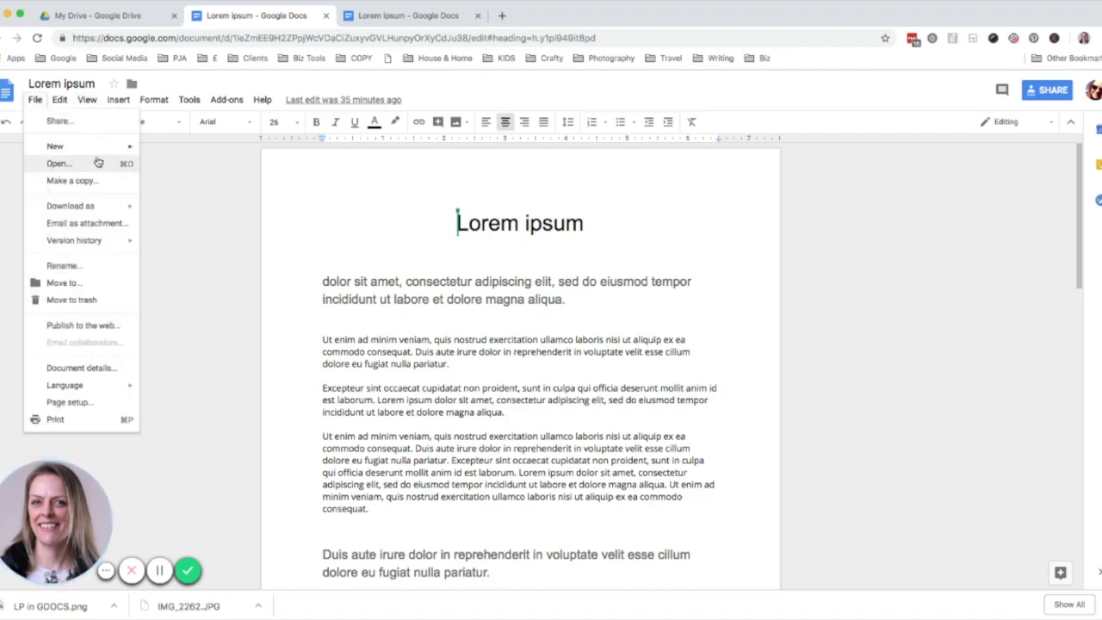
pyautogui.moveTo(95, 213)
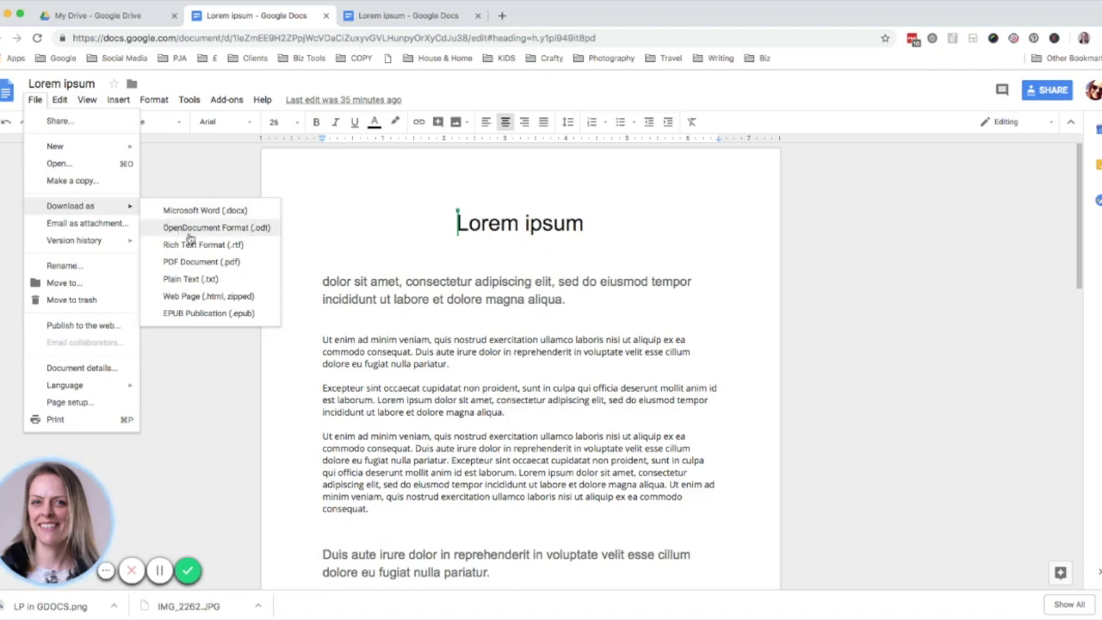
pyautogui.click(235, 267)
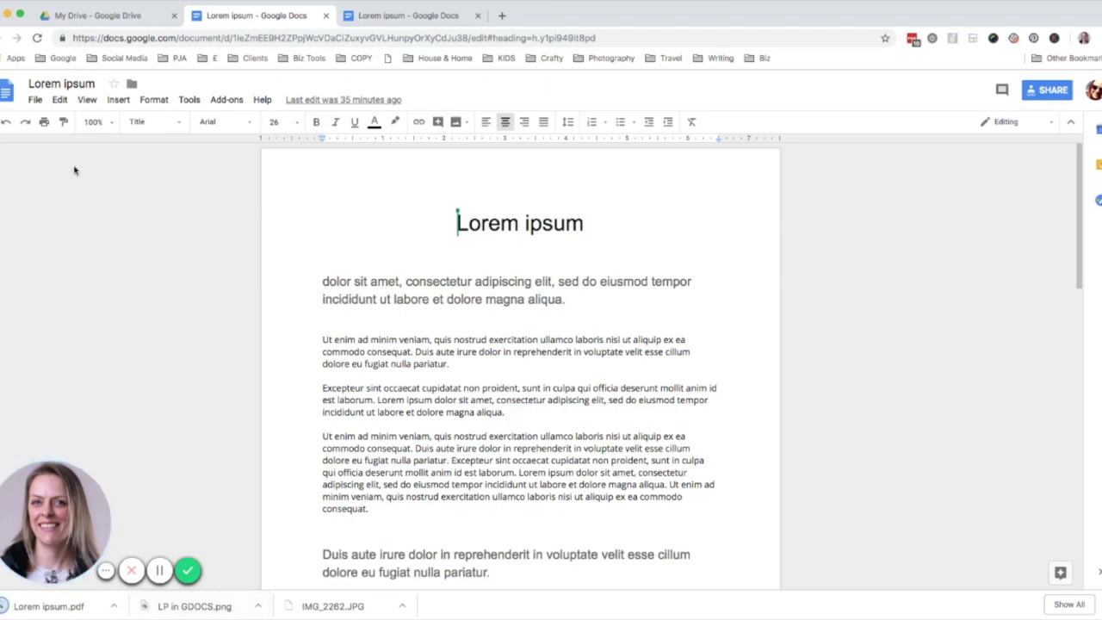
pyautogui.click(103, 15)
pyautogui.moveTo(74, 606); pyautogui.dragTo(344, 303)
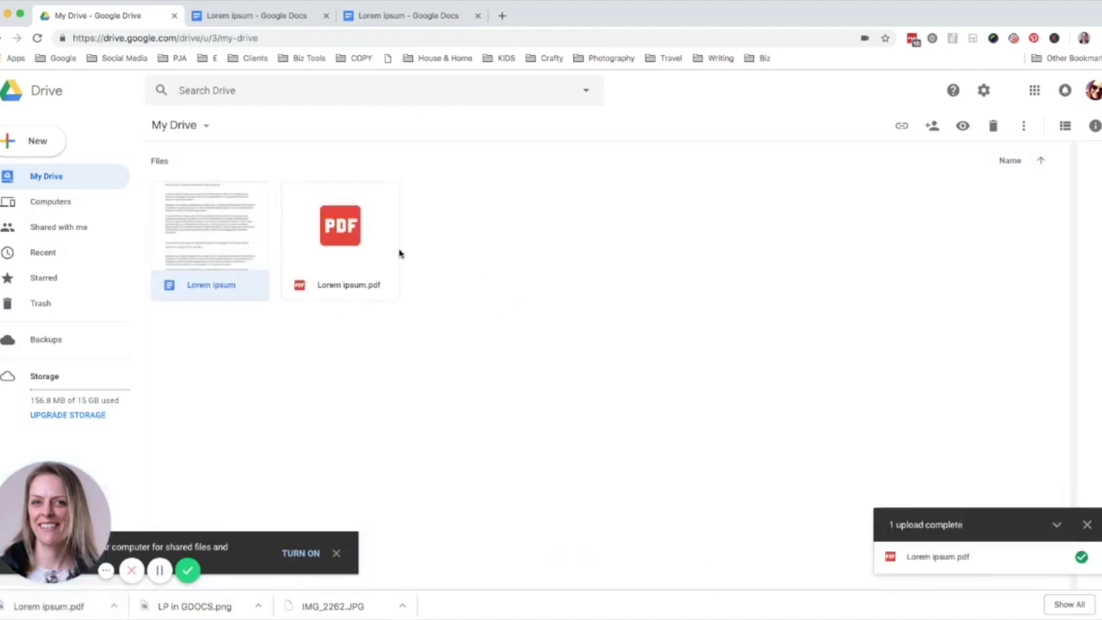
# Preview the two pages of the uploaded Lorem ipsum.pdf, then open its sharing dialog
pyautogui.doubleClick(346, 251)
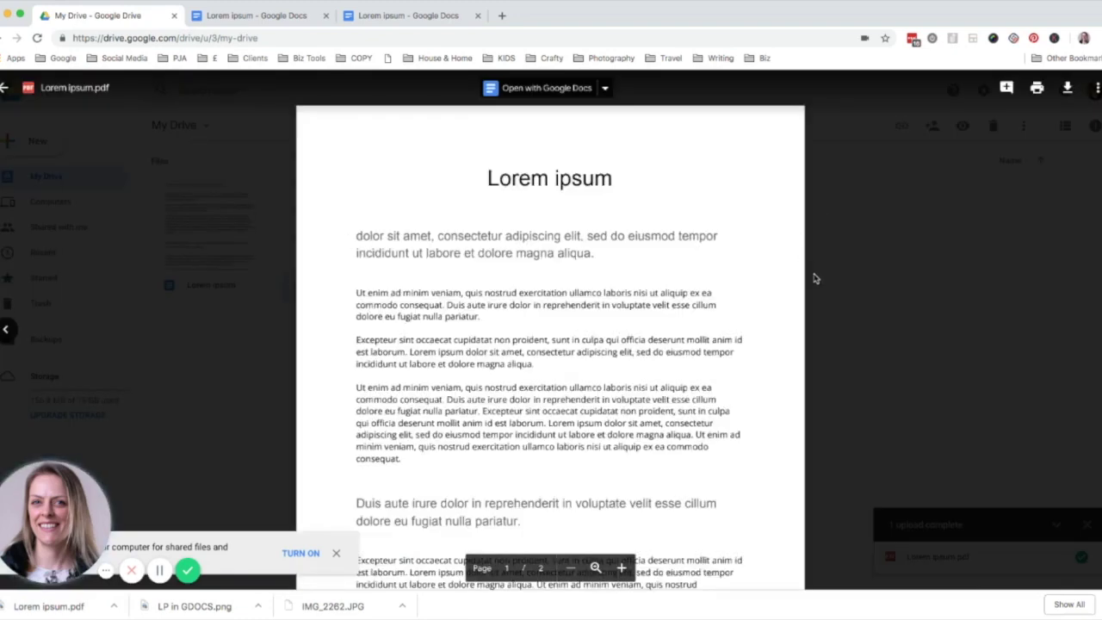
pyautogui.click(4, 89)
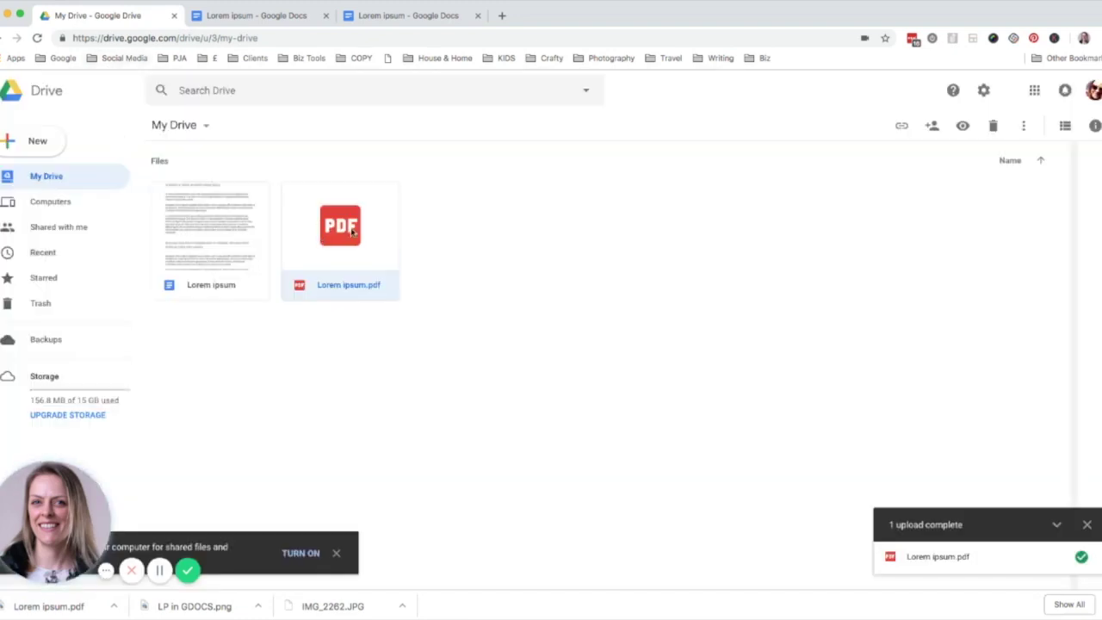
pyautogui.rightClick(350, 226)
pyautogui.click(395, 300)
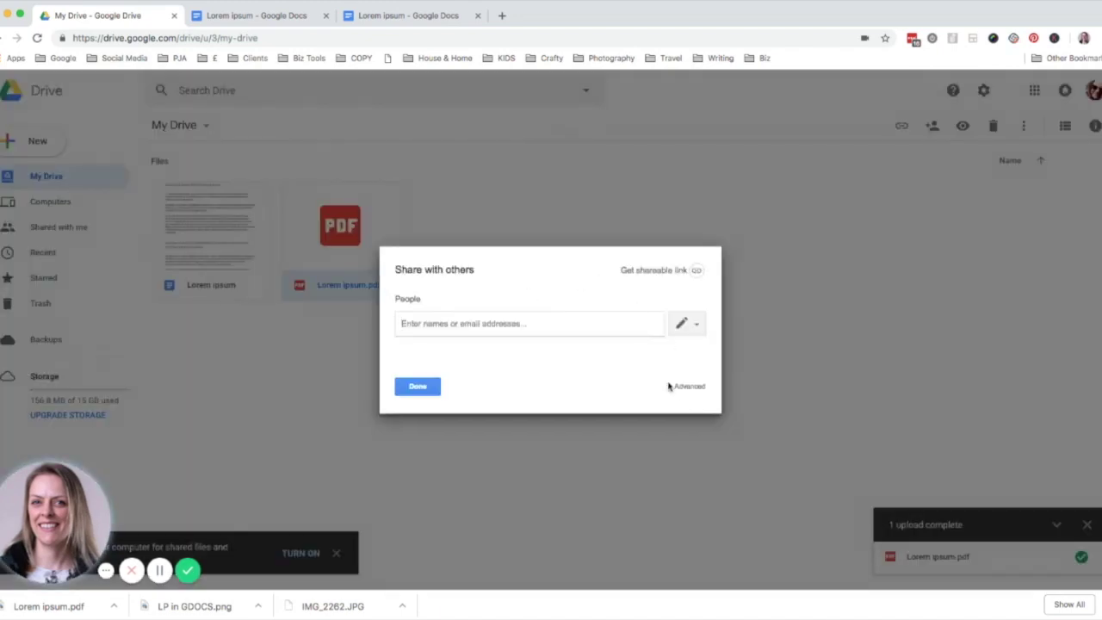
# Set Lorem ipsum.pdf's link sharing to 'On - Anyone with the link' with Can view
pyautogui.click(679, 389)
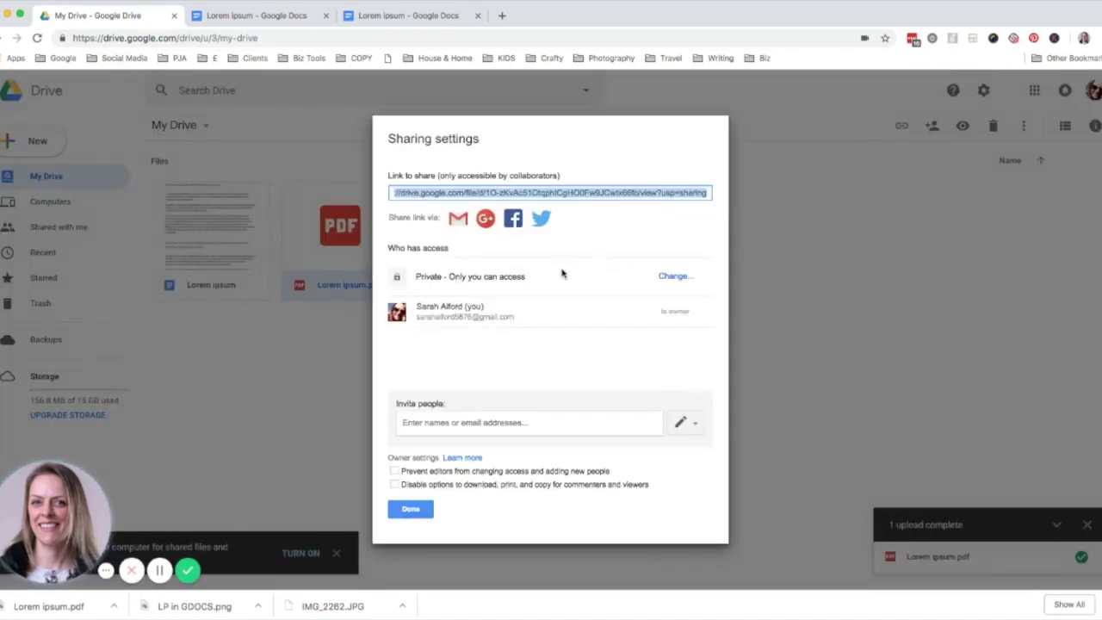
pyautogui.click(676, 275)
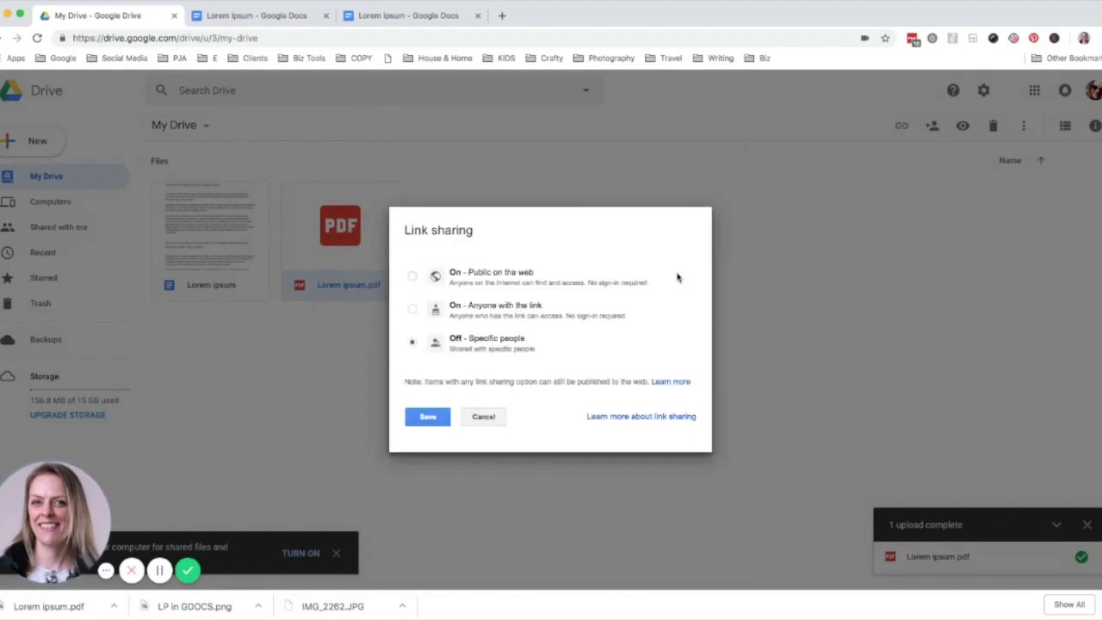
pyautogui.click(513, 308)
pyautogui.click(577, 384)
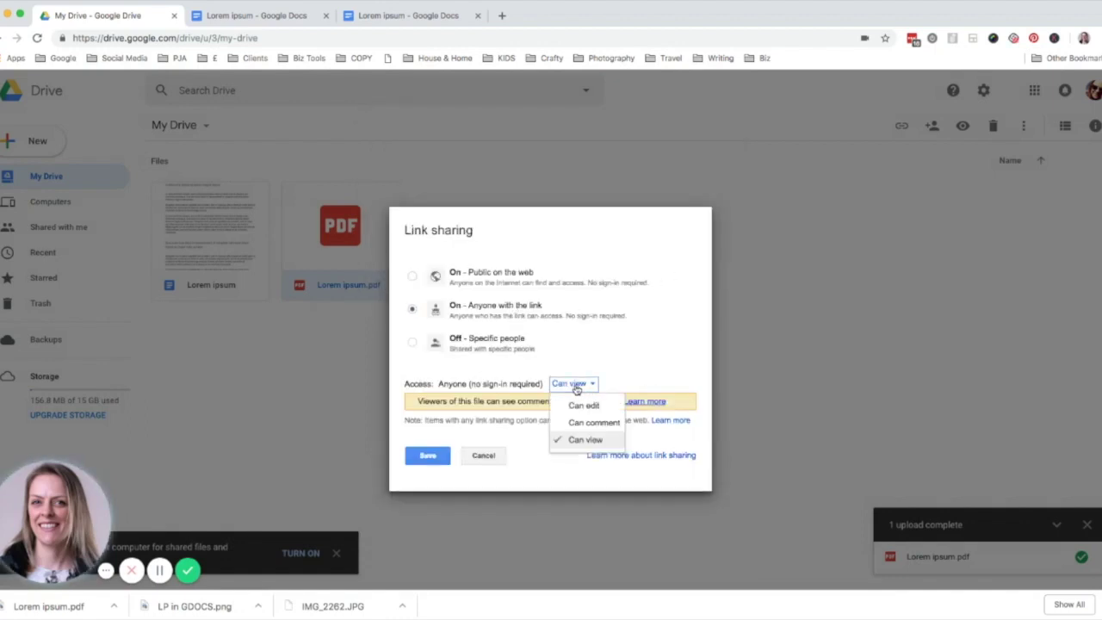
pyautogui.click(576, 386)
pyautogui.click(428, 455)
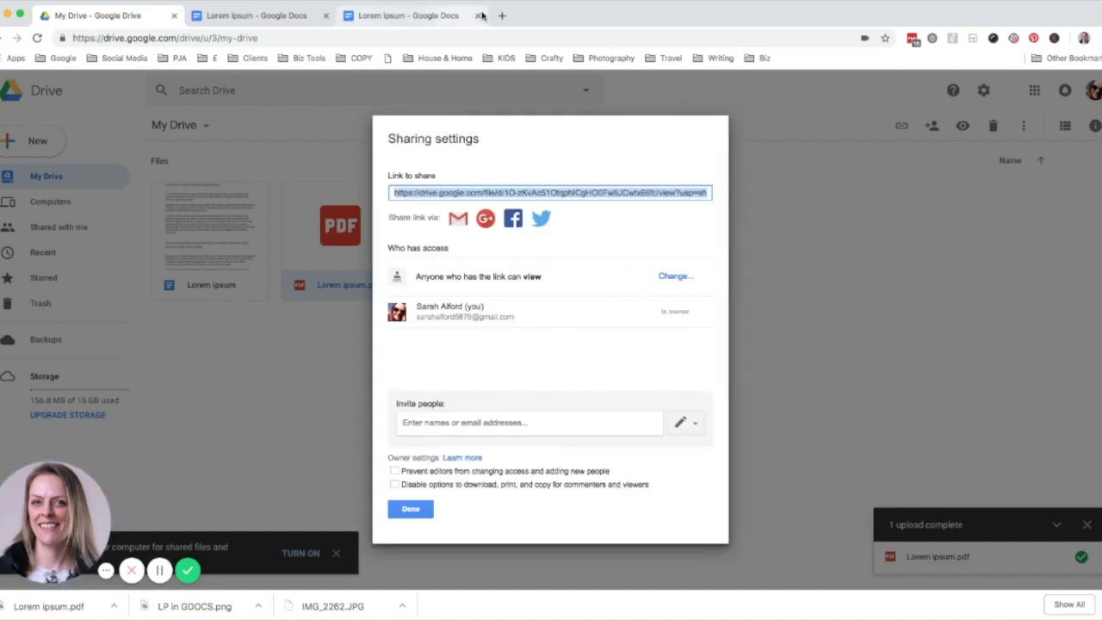
pyautogui.click(502, 16)
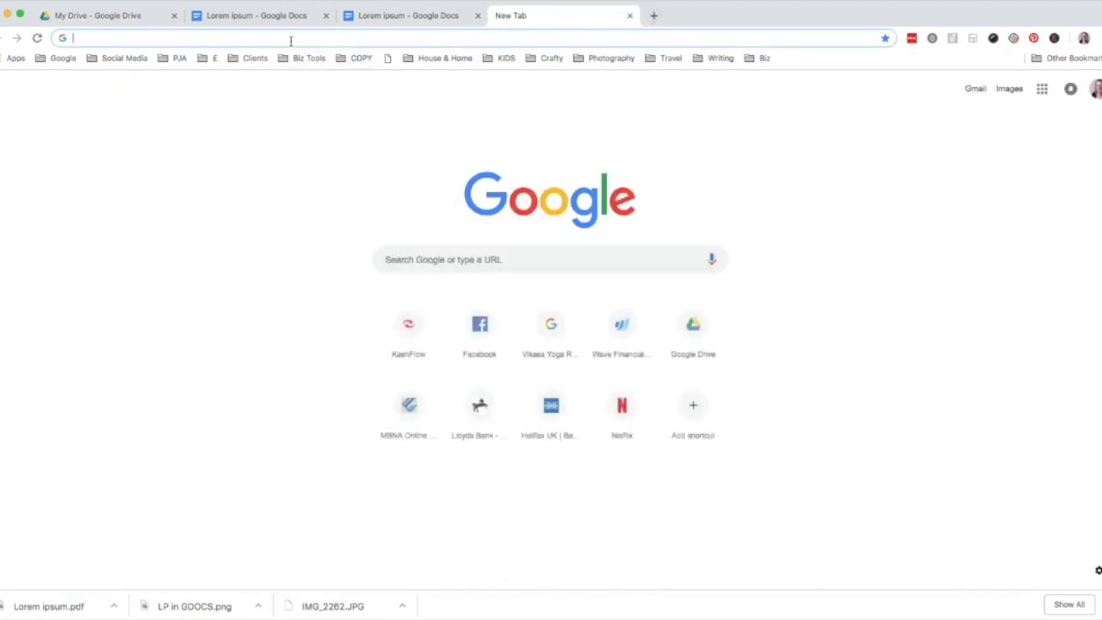
# Open the PDF's sharing link to verify Lorem ipsum.pdf loads in the viewer, then return to My Drive
pyautogui.press('Return')
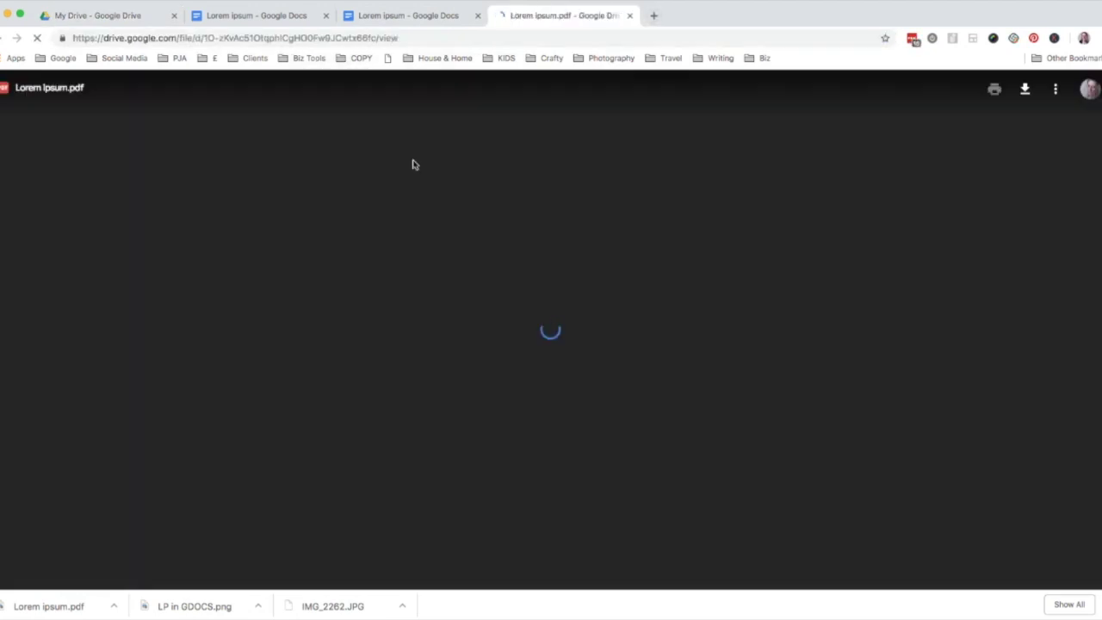
pyautogui.scroll(-1, 685, 232)
pyautogui.scroll(-5, 685, 232)
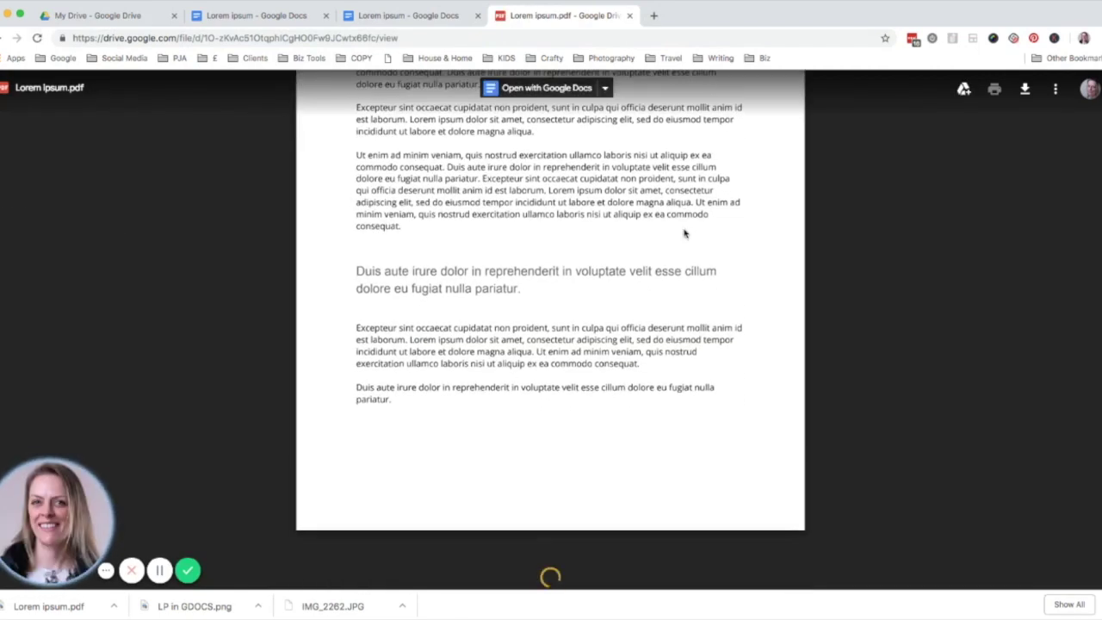
pyautogui.scroll(5, 685, 231)
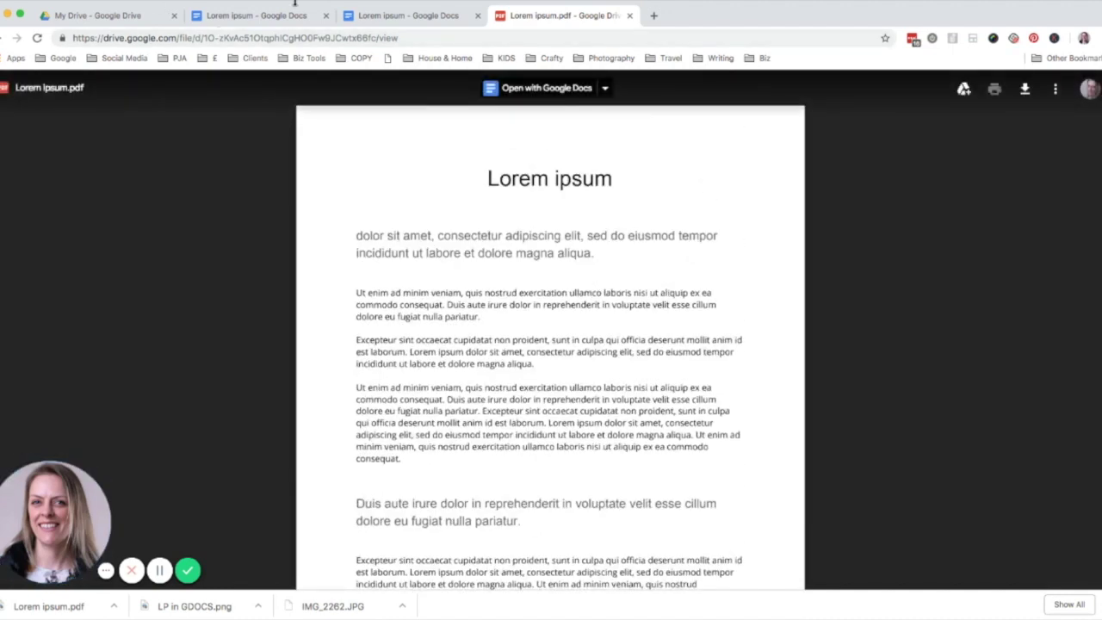
pyautogui.click(96, 15)
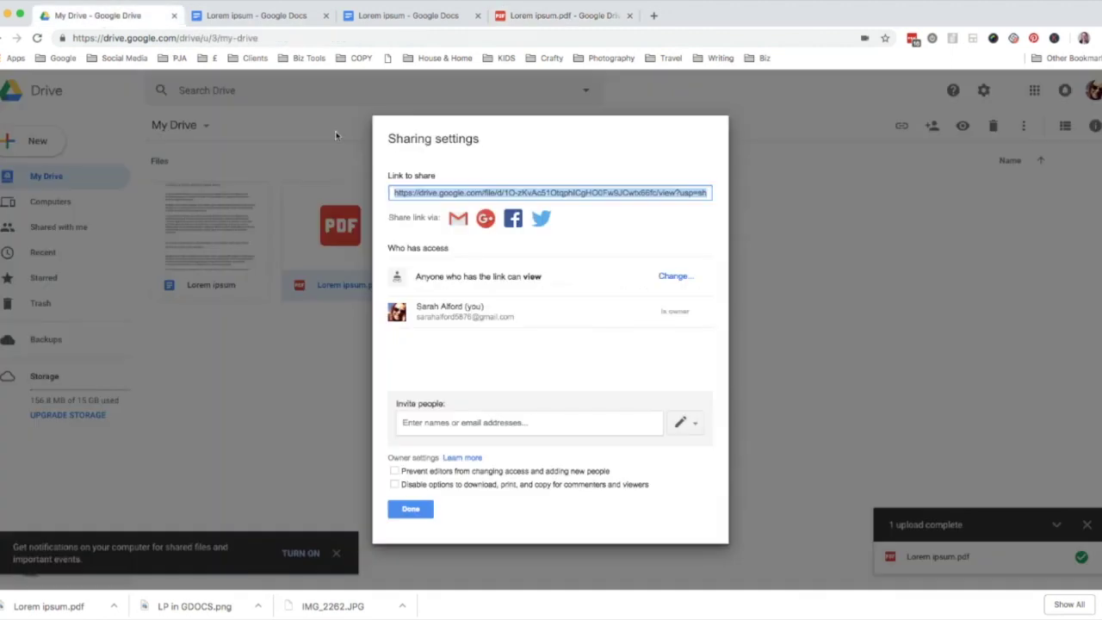
# Close Sharing settings and dismiss the Lorem ipsum.pdf context menu, leaving both files listed in My Drive
pyautogui.click(410, 510)
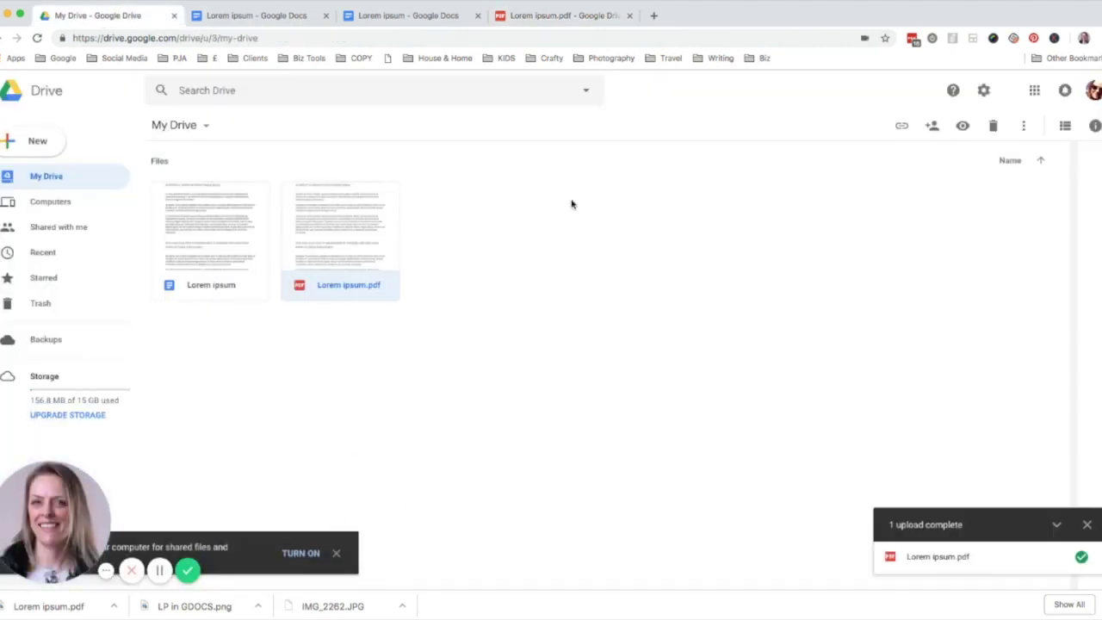
pyautogui.rightClick(324, 247)
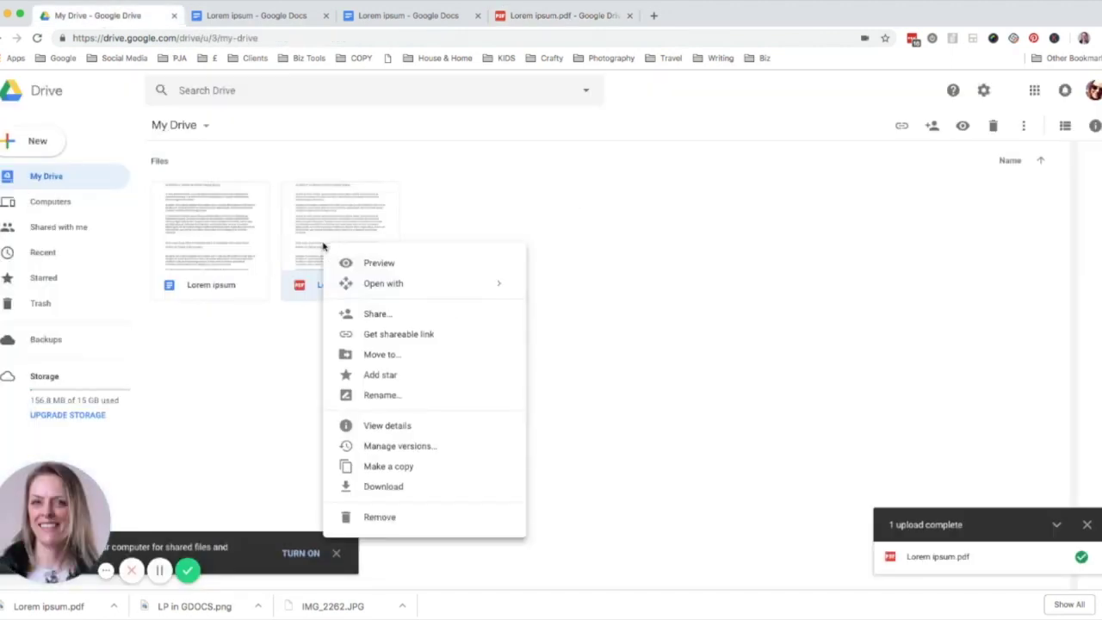
pyautogui.click(720, 215)
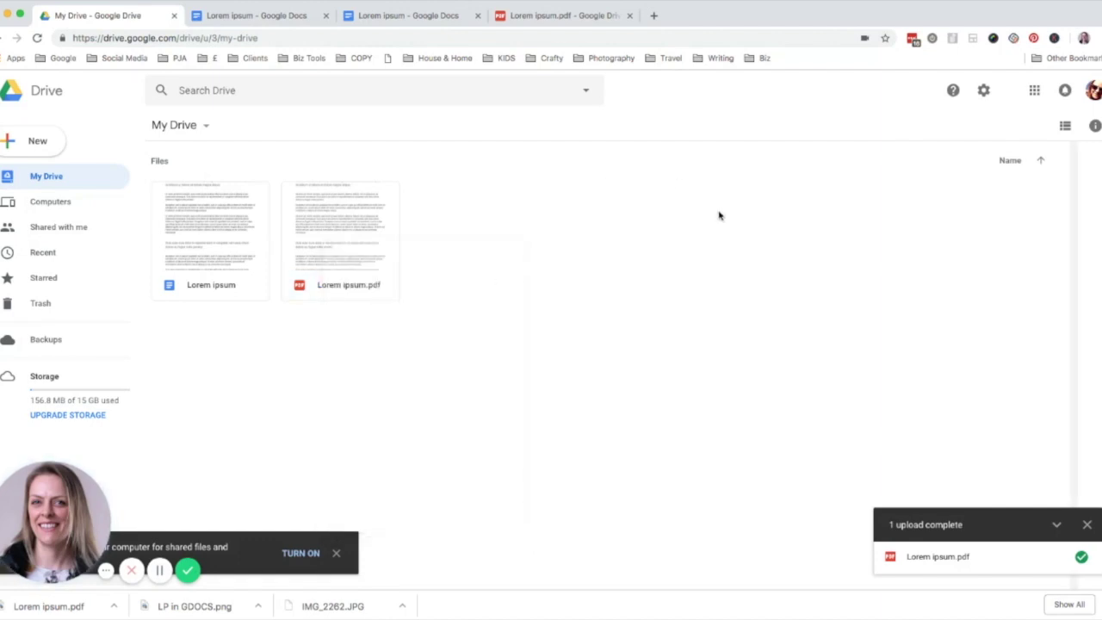